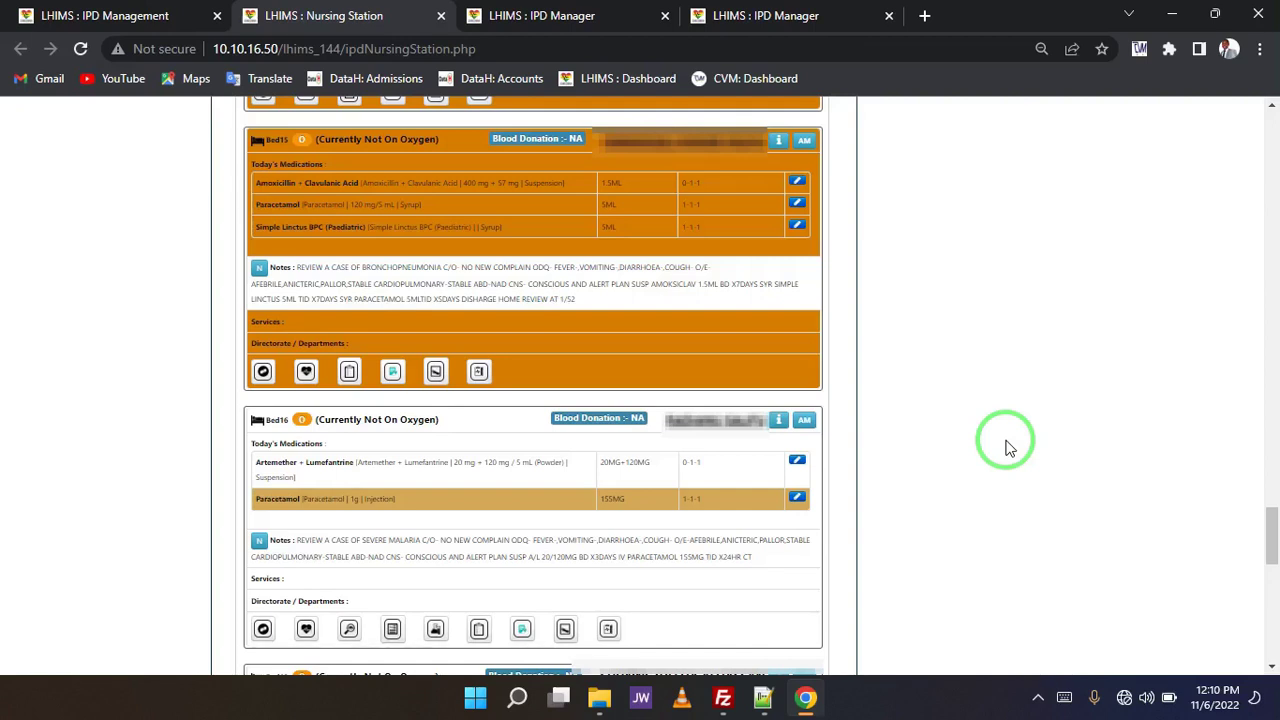
- Review Bed15's nurse notes, including the doctor's DISHARGE HOME and REVIEW AT 1/52 lines
mouse_move(920, 329)
left_mouse_down()
mouse_move(614, 122)
mouse_move(683, 210)
left_mouse_up()
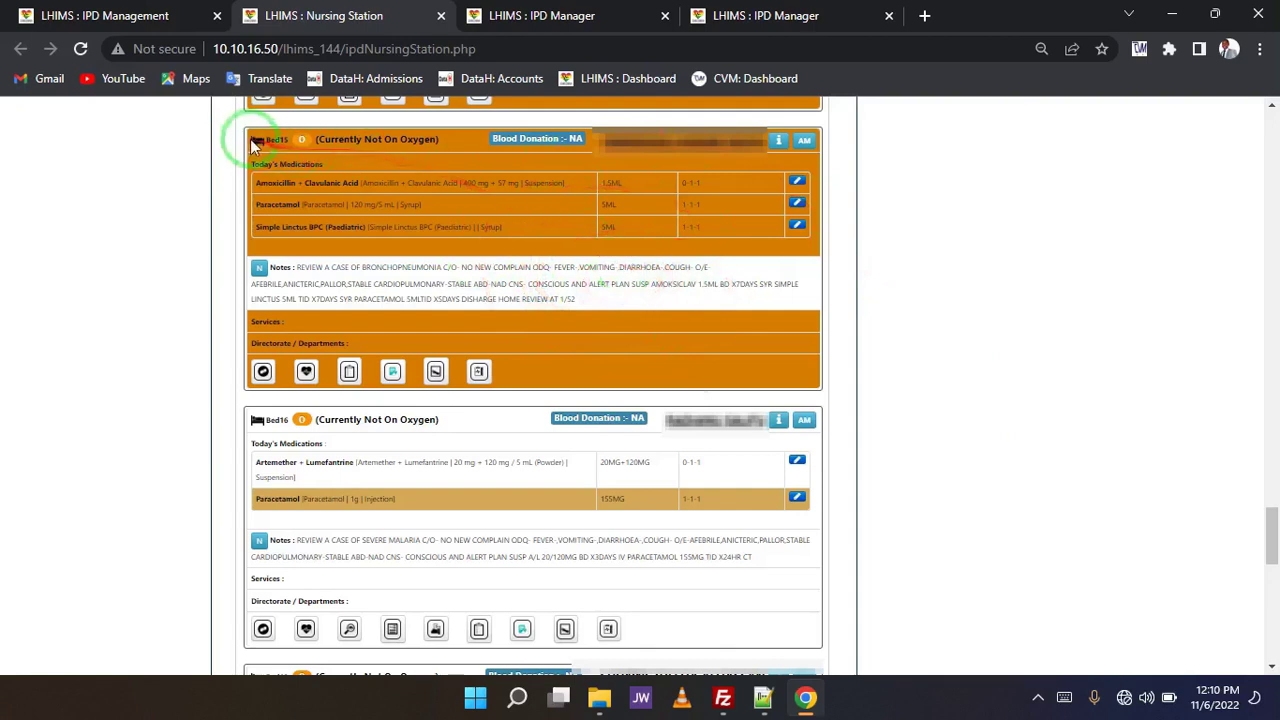
mouse_move(251, 145)
left_mouse_down()
mouse_move(257, 414)
mouse_move(802, 342)
mouse_move(811, 163)
mouse_move(519, 168)
mouse_move(229, 129)
mouse_move(268, 416)
mouse_move(663, 363)
mouse_move(862, 220)
mouse_move(470, 118)
mouse_move(251, 157)
mouse_move(243, 309)
mouse_move(427, 360)
mouse_move(671, 347)
left_mouse_up()
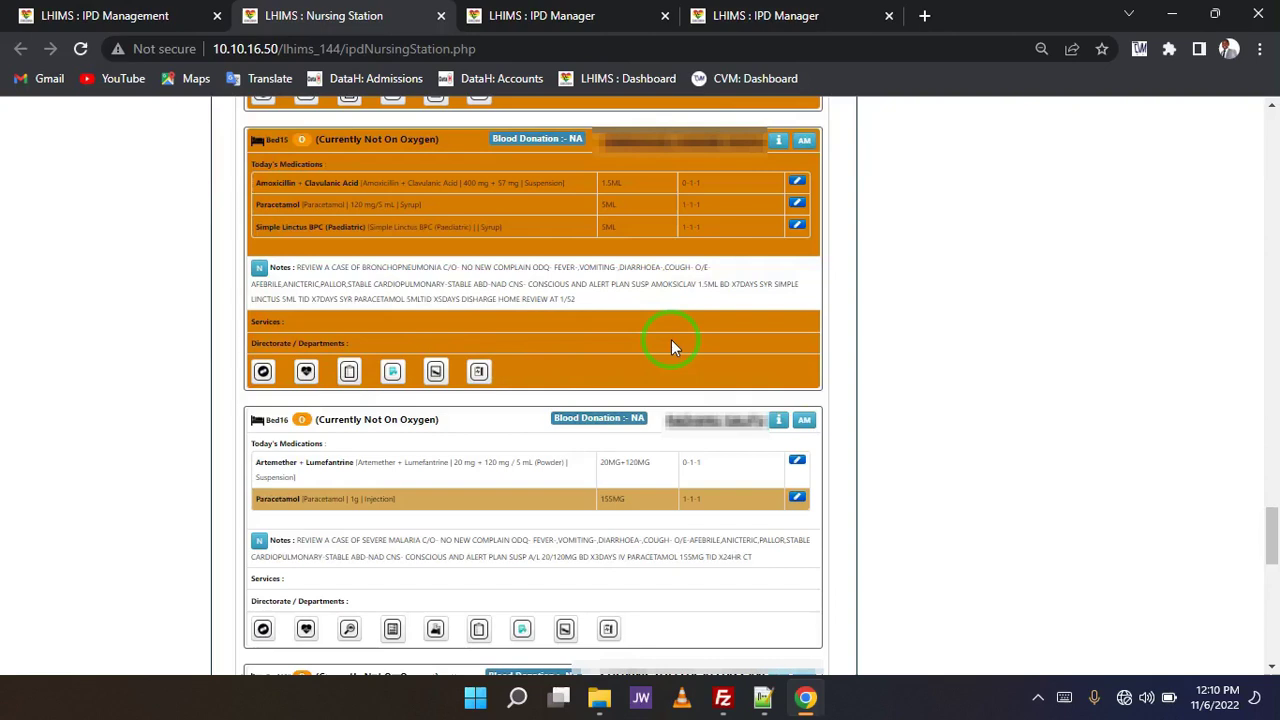
mouse_move(782, 350)
left_mouse_down()
mouse_move(710, 268)
mouse_move(586, 340)
mouse_move(700, 280)
mouse_move(672, 236)
left_mouse_up()
left_click_drag(765, 280, 651, 351)
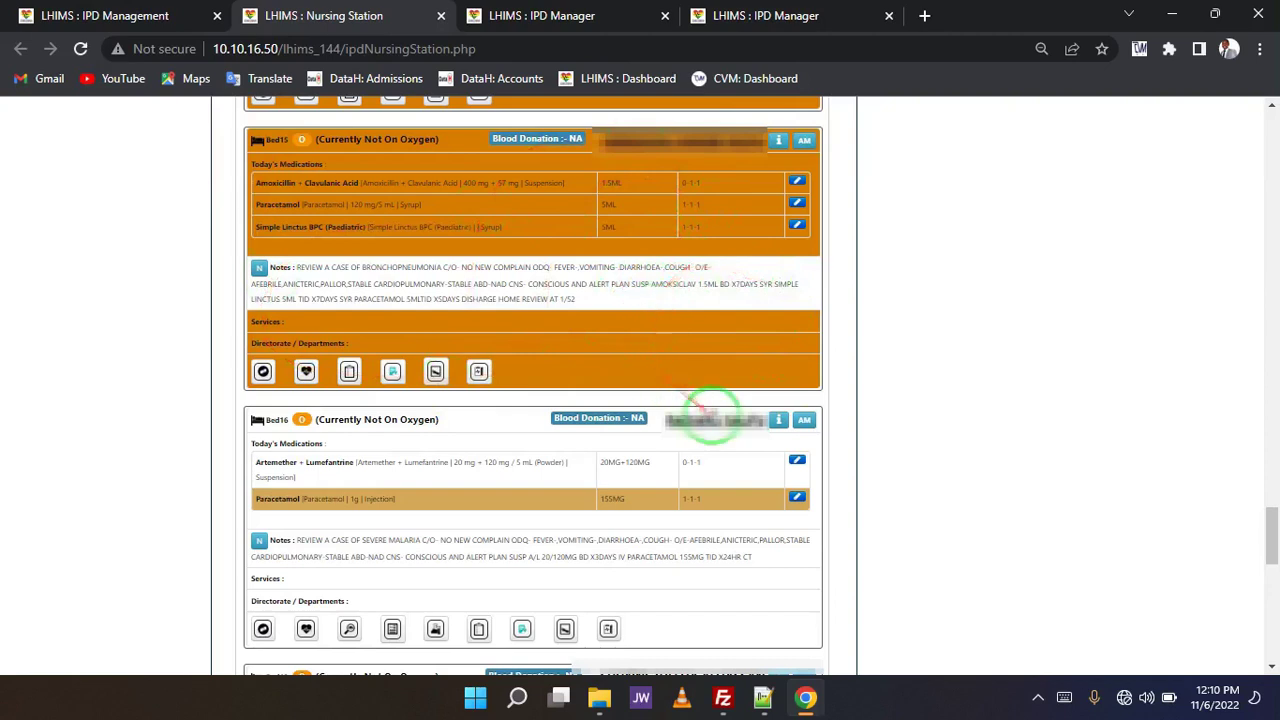
mouse_move(714, 423)
left_mouse_down()
mouse_move(245, 480)
mouse_move(651, 506)
mouse_move(688, 566)
mouse_move(471, 571)
mouse_move(300, 655)
mouse_move(834, 423)
mouse_move(300, 520)
mouse_move(737, 531)
mouse_move(812, 510)
mouse_move(636, 408)
left_mouse_up()
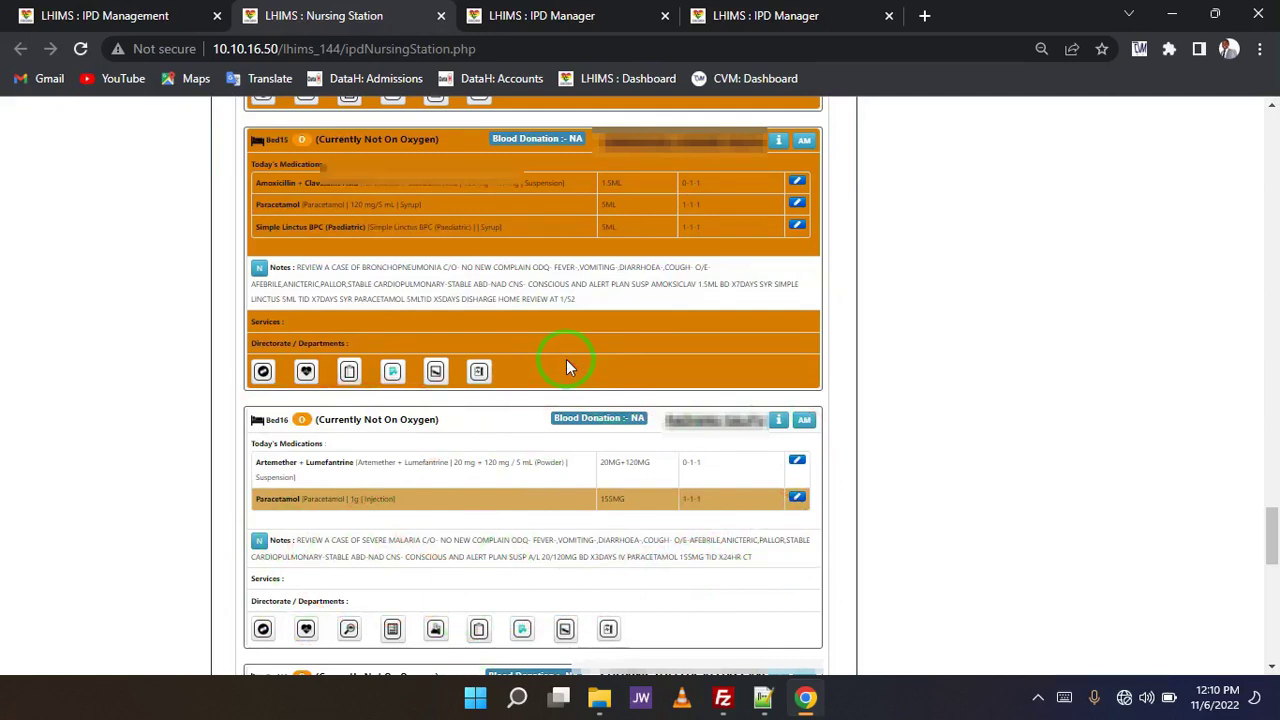
left_click(348, 373)
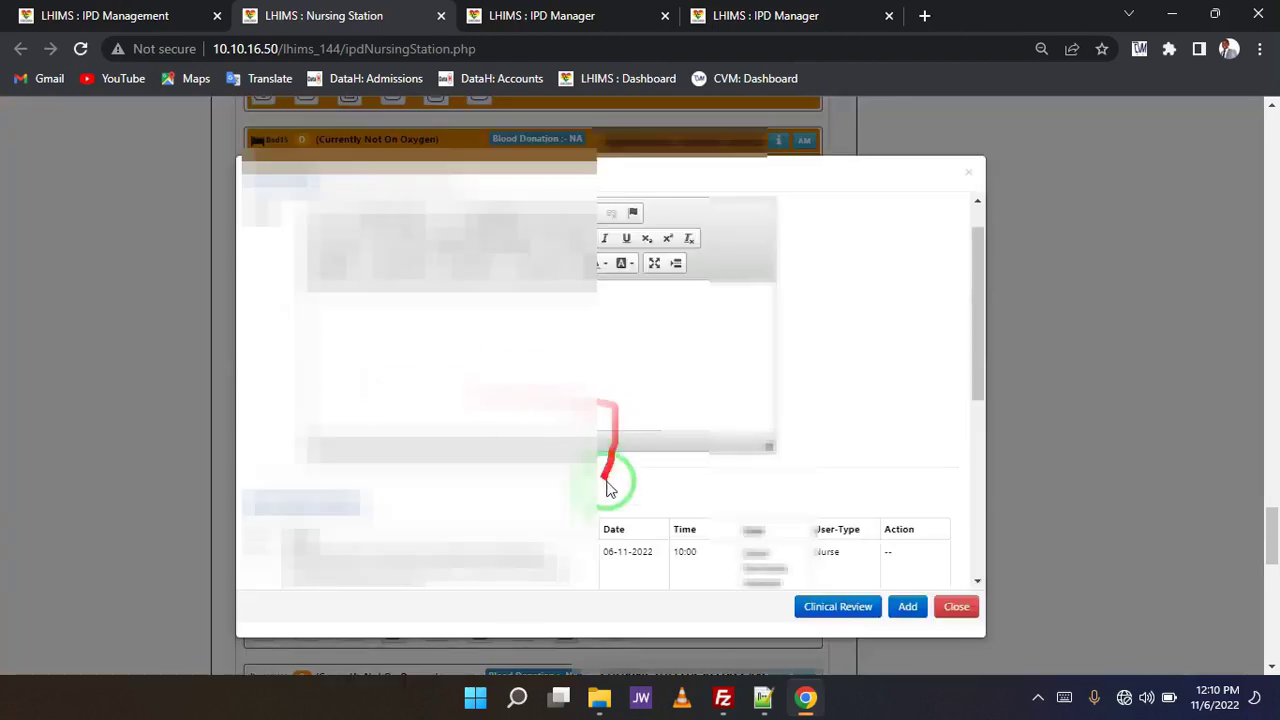
scroll(607, 503, "down", 3)
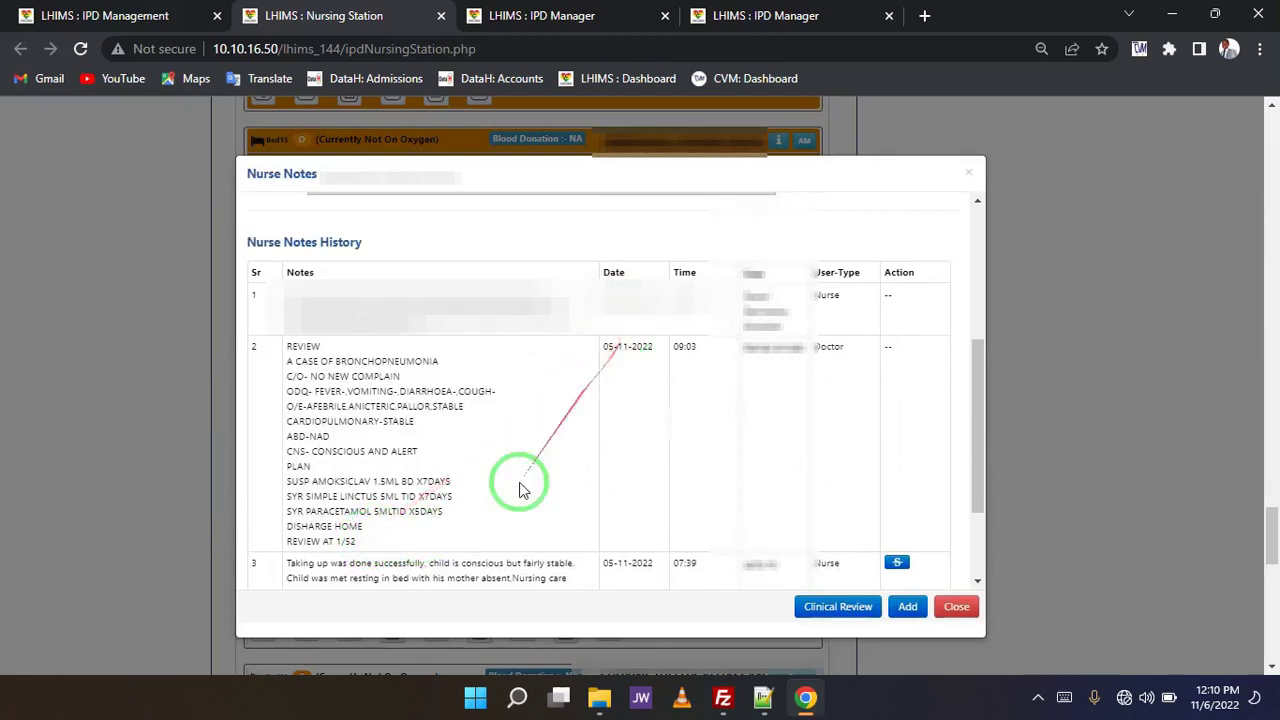
triple_click(283, 533)
left_click_drag(280, 527, 287, 524)
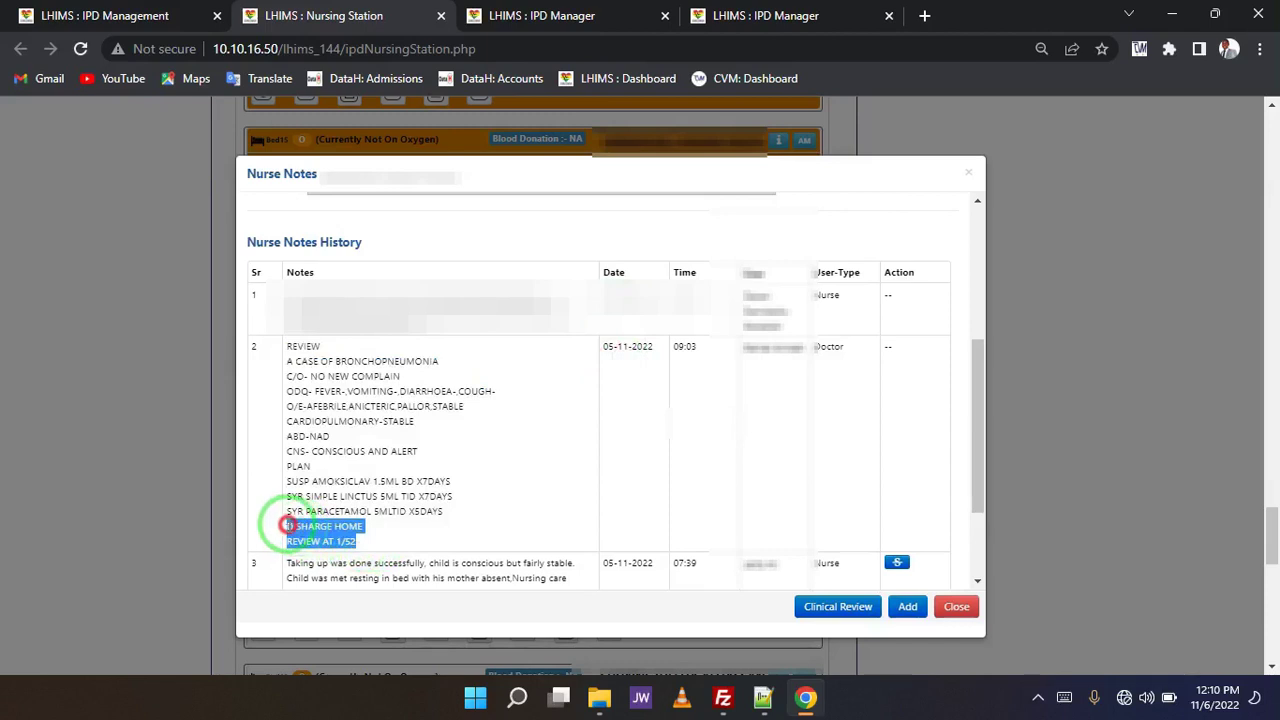
left_click(395, 533)
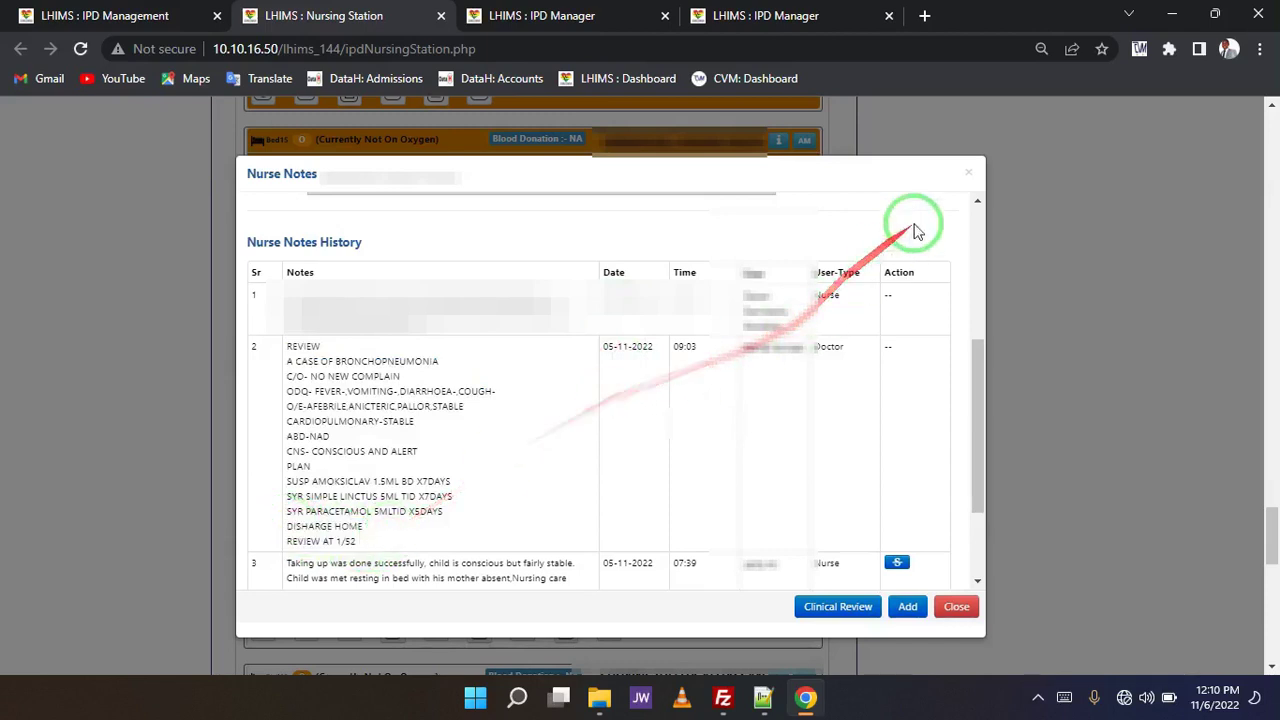
left_click(969, 177)
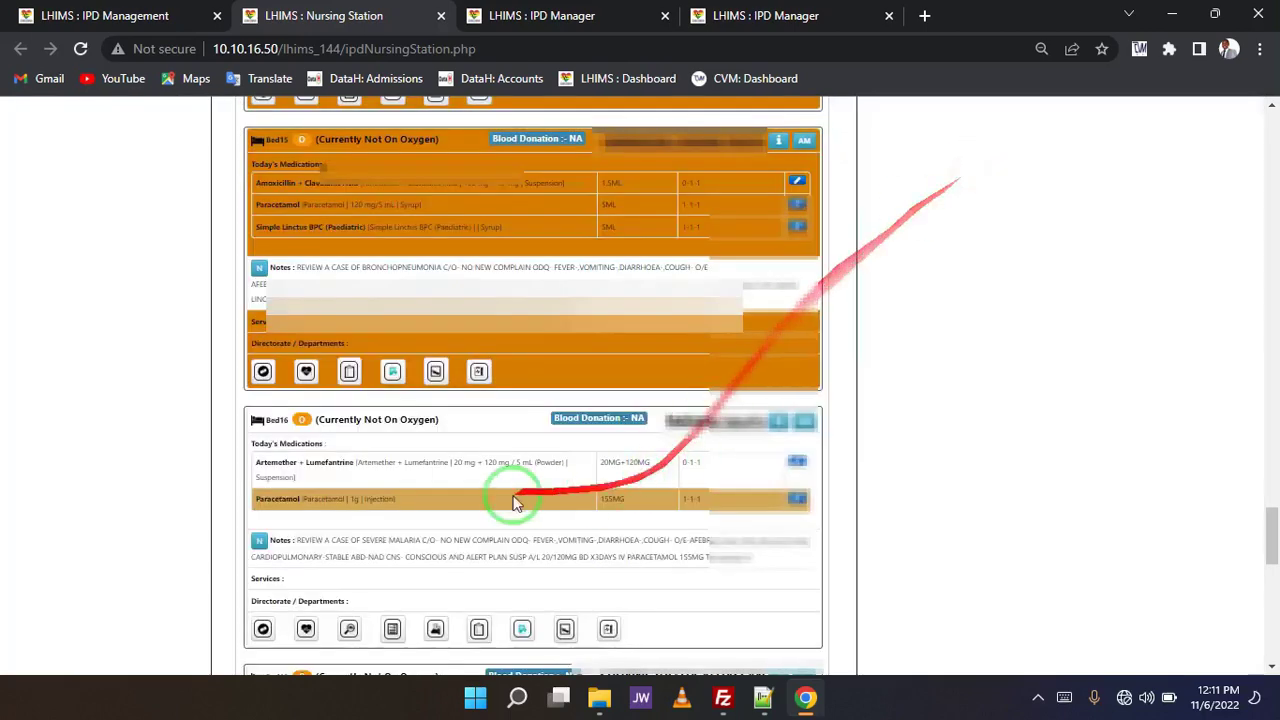
- Look through Bed15's prescription list, then scroll down the patient's action buttons
left_click(393, 372)
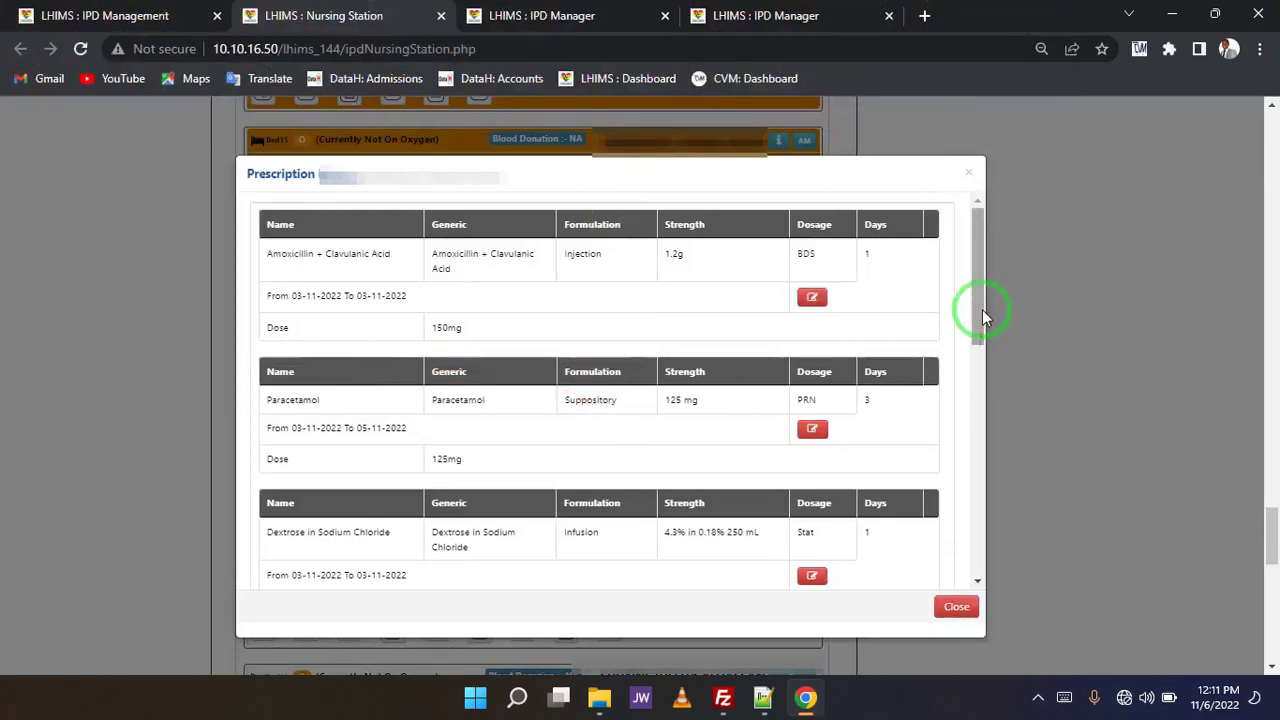
left_click_drag(982, 309, 971, 482)
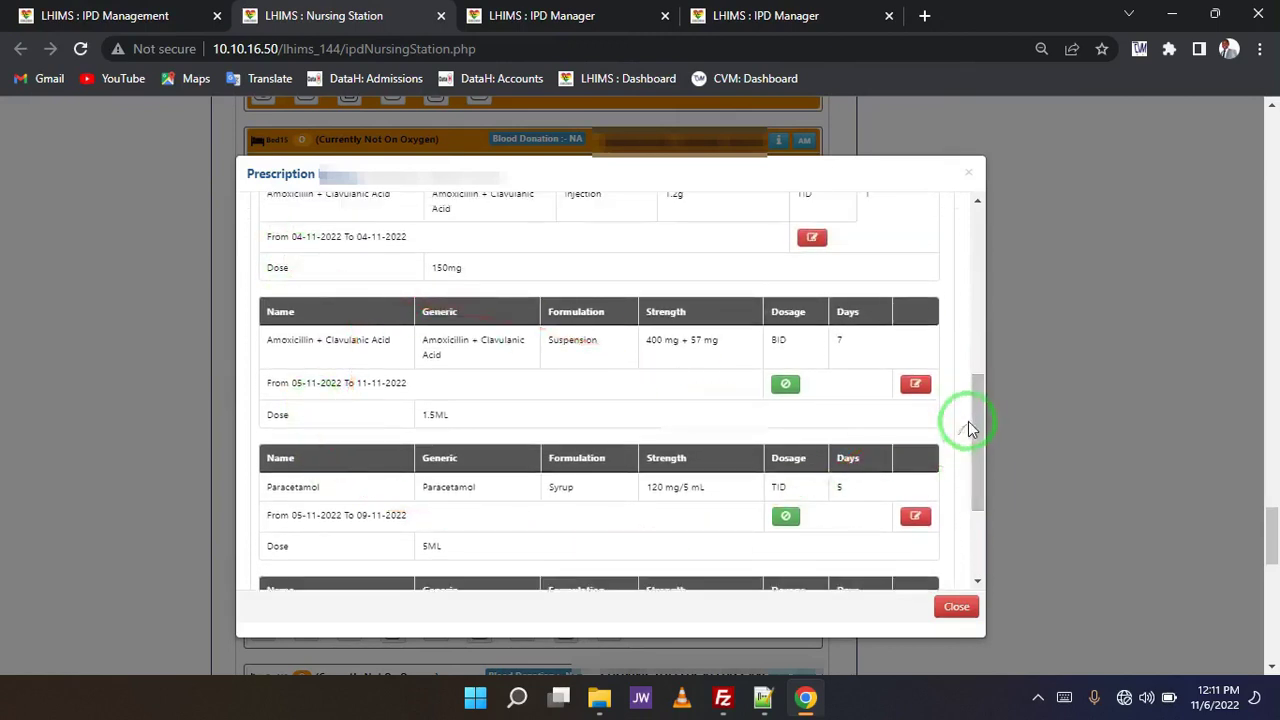
left_click_drag(971, 414, 975, 473)
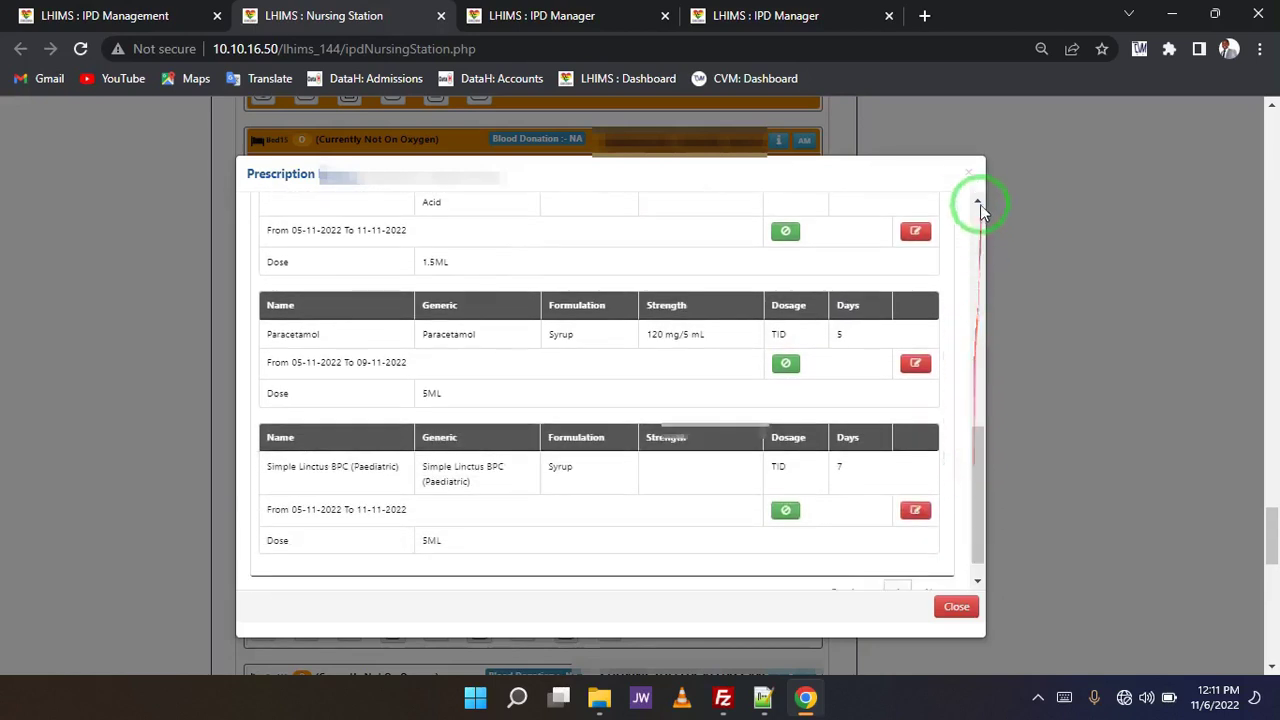
left_click(970, 173)
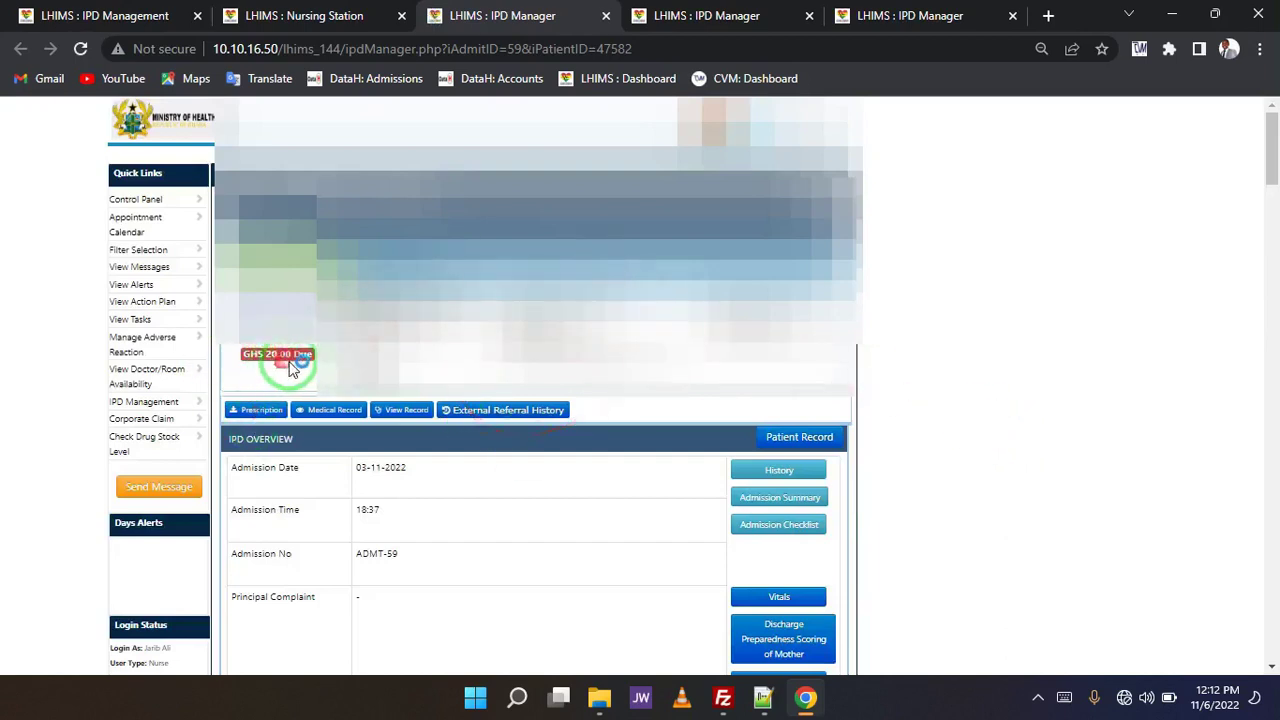
scroll(883, 395, "down", 2)
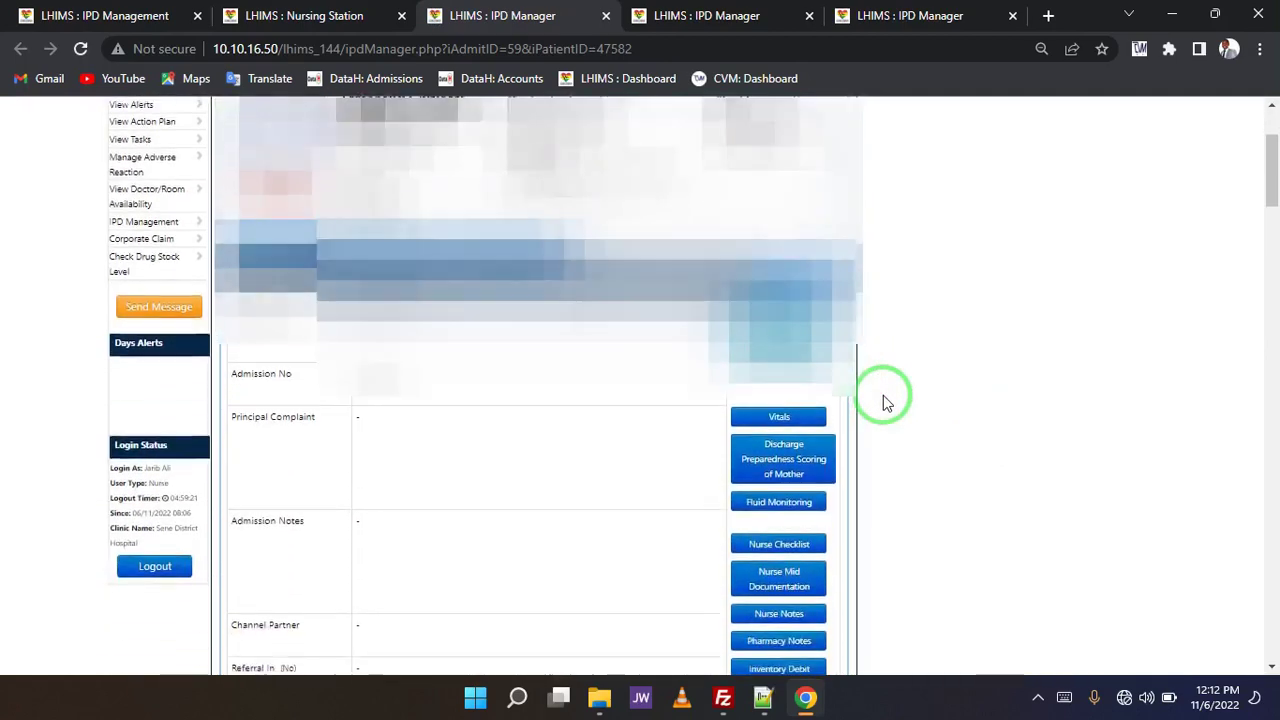
scroll(883, 395, "down", 5)
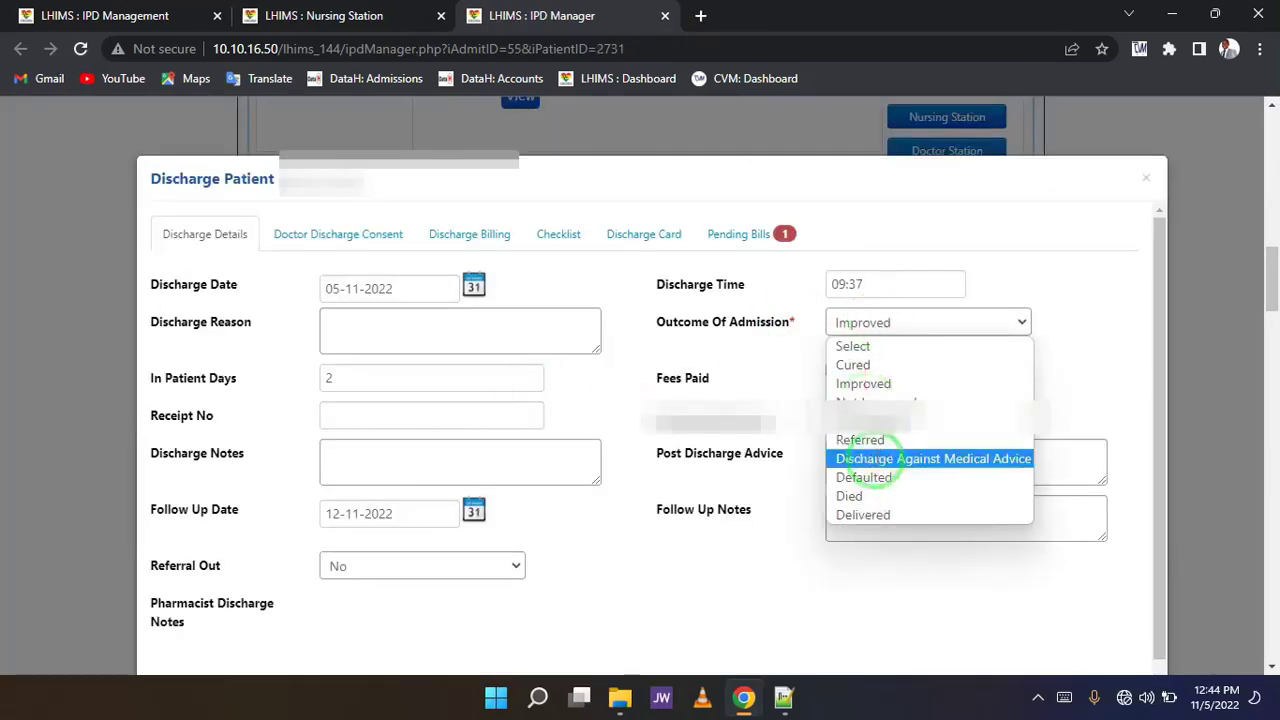
- Set outcome Improved, tick Fees Paid, enter reason 'Client got better.' and the receipt number
left_click(863, 384)
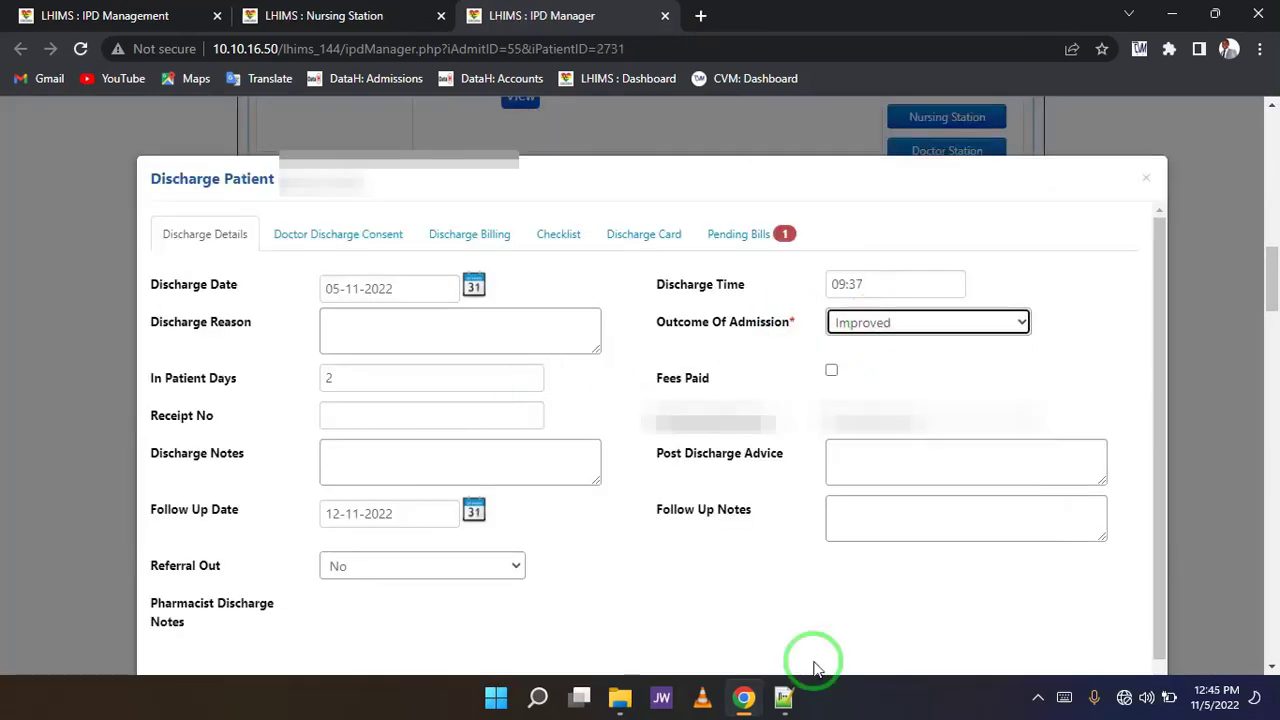
left_click(831, 370)
left_click(380, 328)
type("Client got better.")
left_click(376, 420)
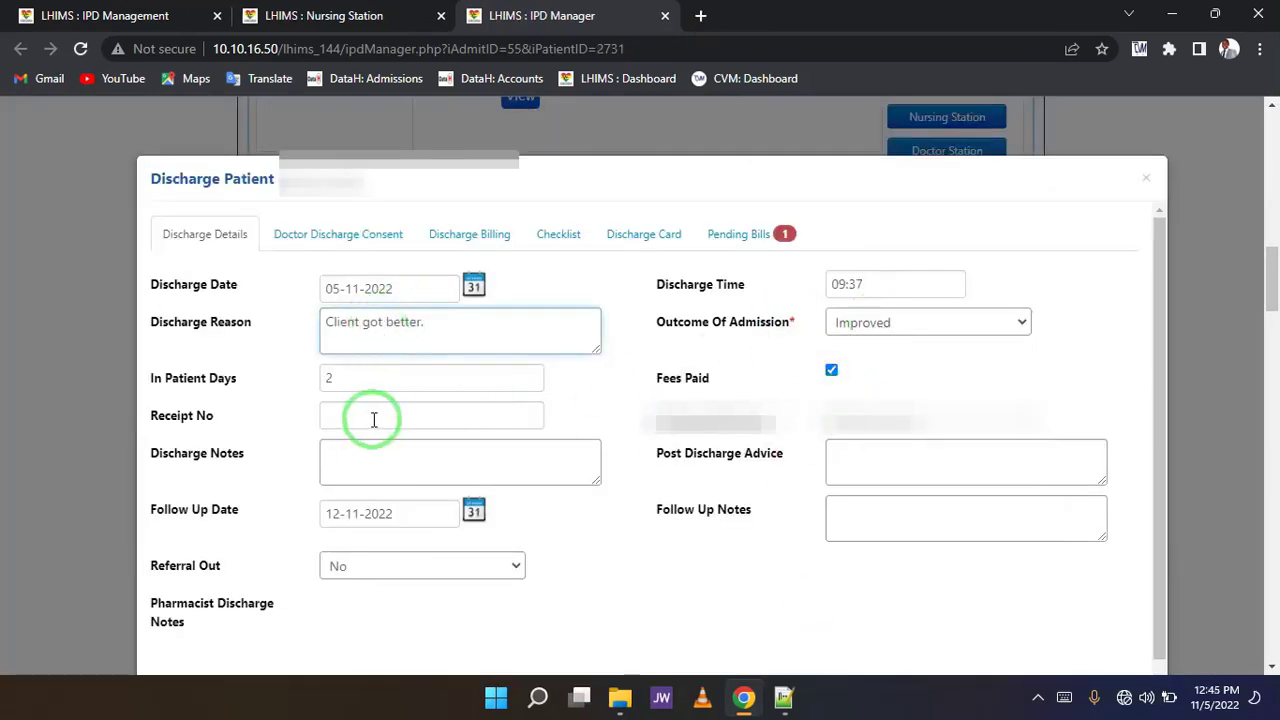
- Enter discharge notes on relatives' education and follow-up 'Client to report for review in a week'
left_click(380, 457)
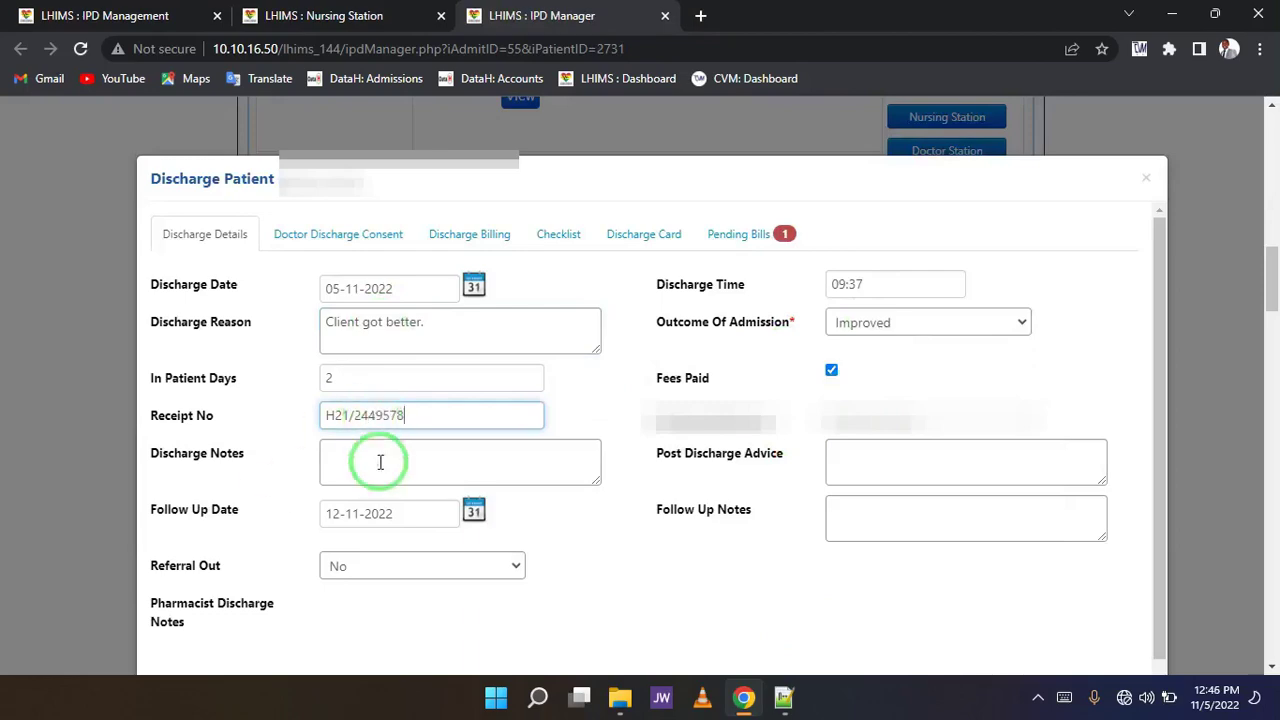
type("Client's relatives has been educated on medication and condition, they've been informed to report for review in a week.")
left_click(865, 528)
type("Client to report for review in a week")
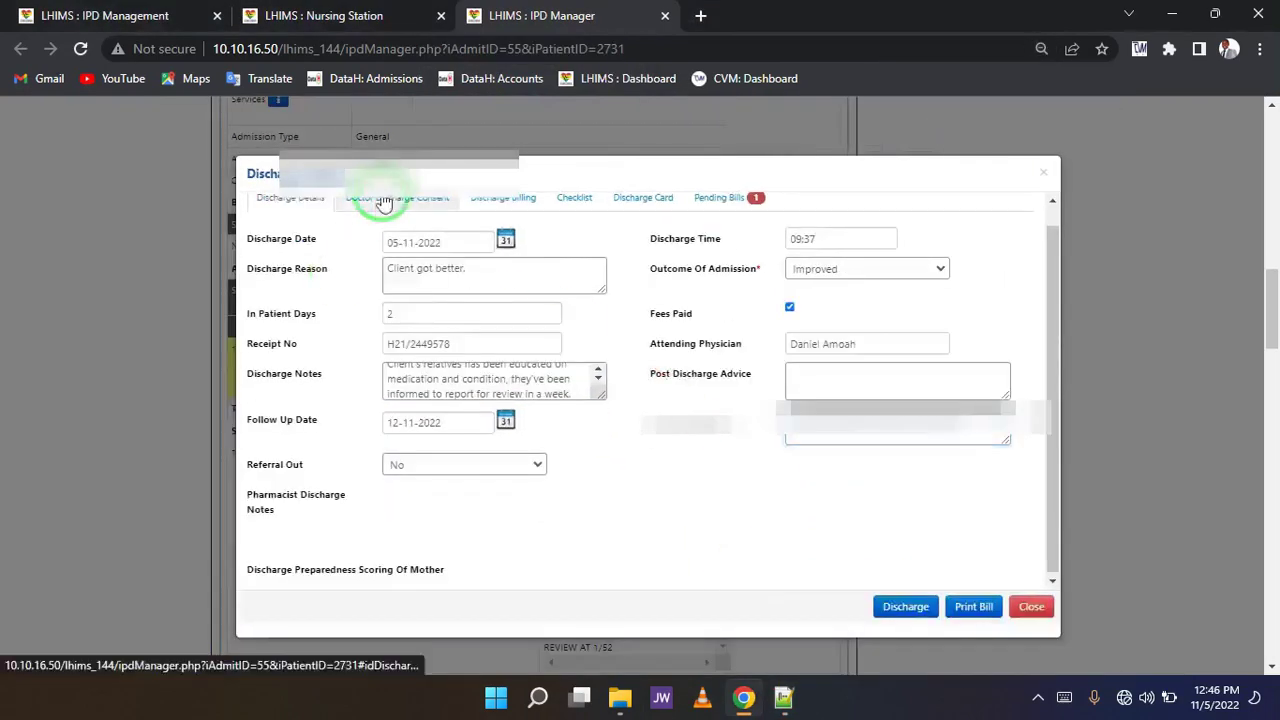
- Check pending bills and attempt discharge, dismissing the billing access warning
left_click(720, 218)
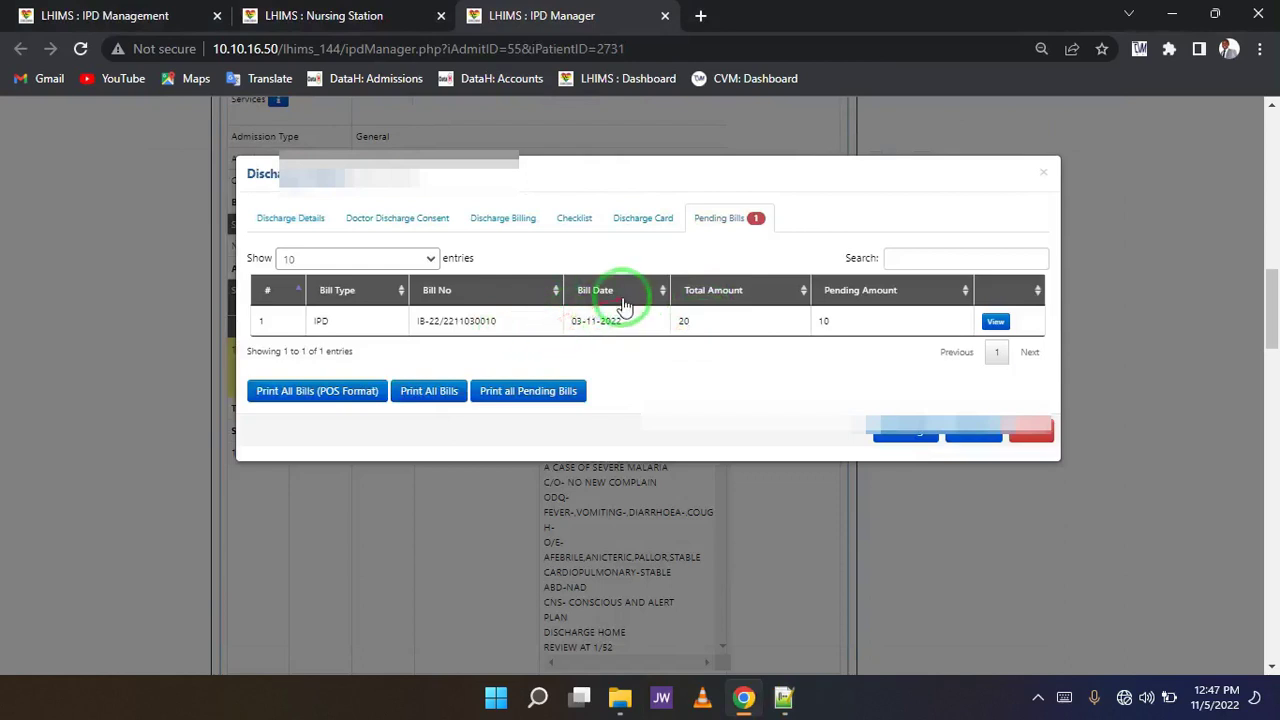
left_click(901, 438)
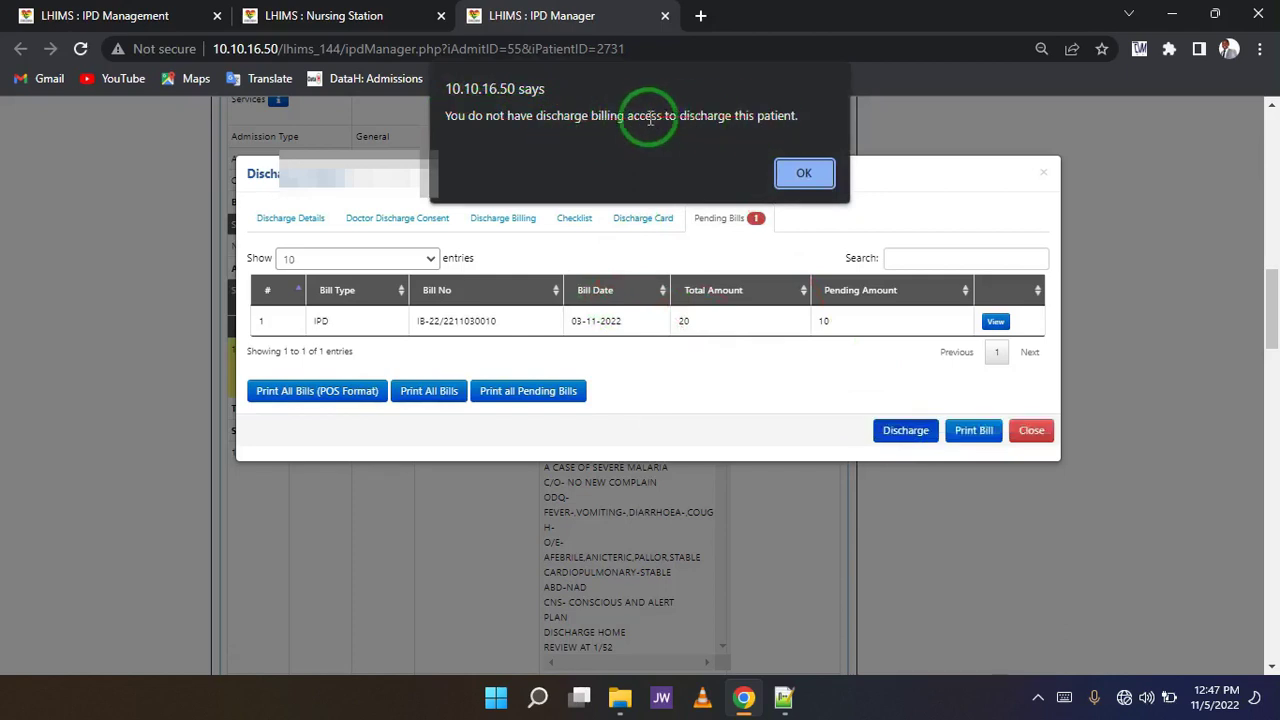
left_click(797, 173)
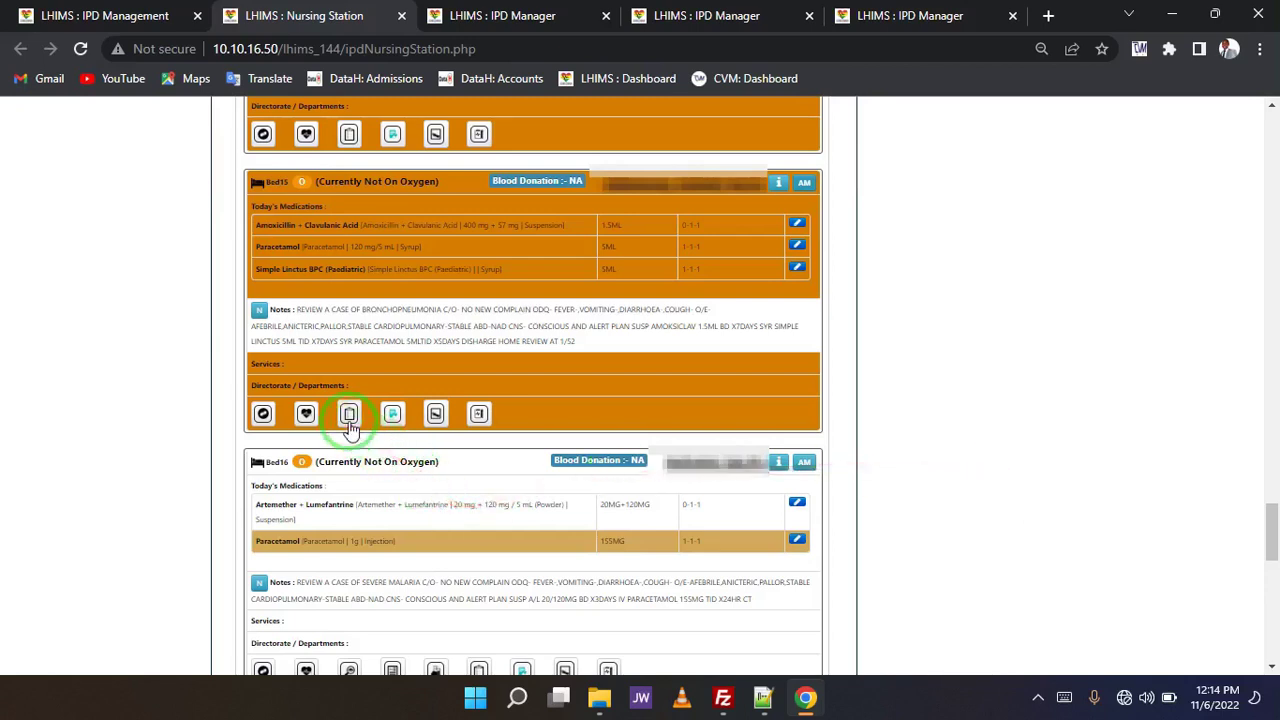
- Add a Bed15 nurse note recording the stable discharge and one-week review, and confirm it
left_click(349, 415)
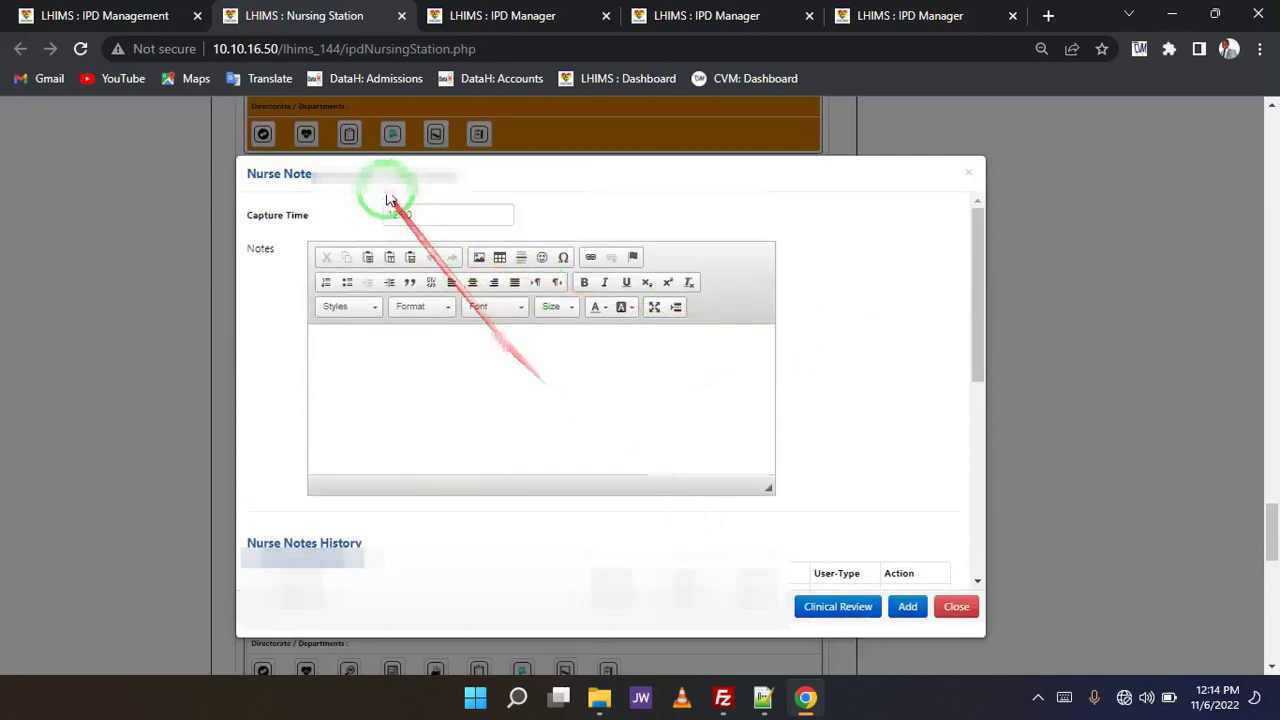
left_click(434, 386)
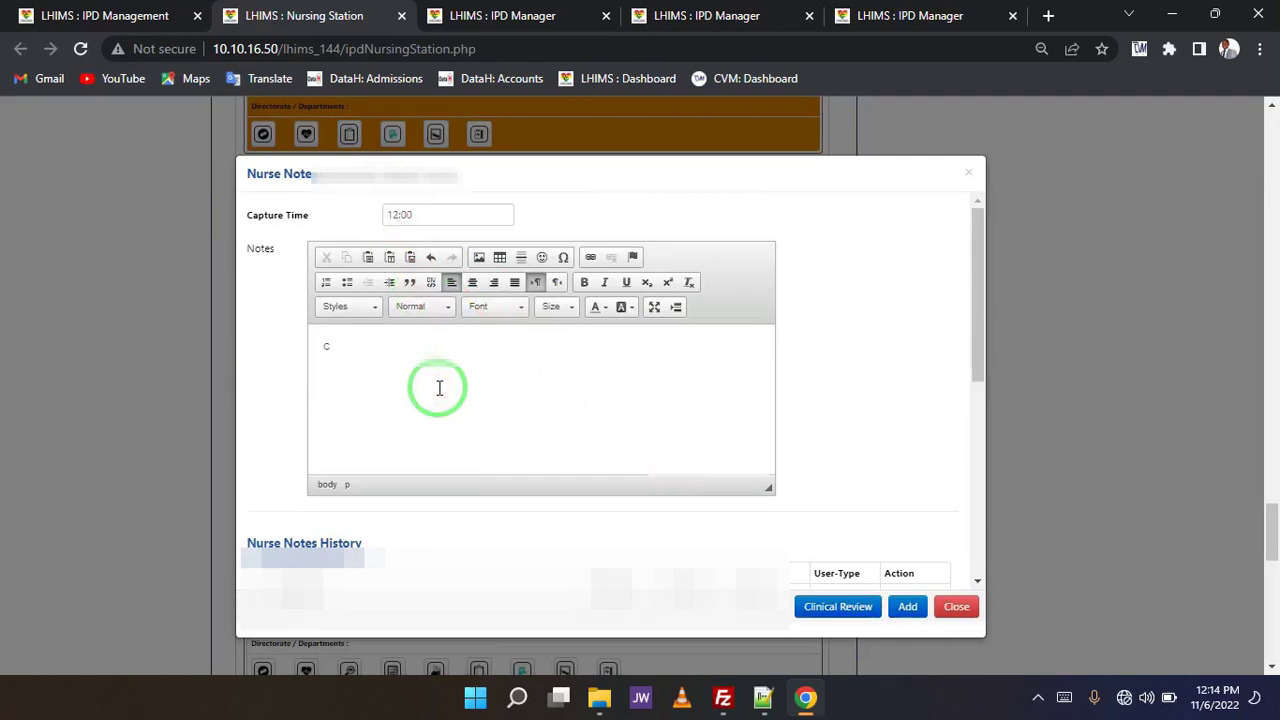
key("BackSpace")
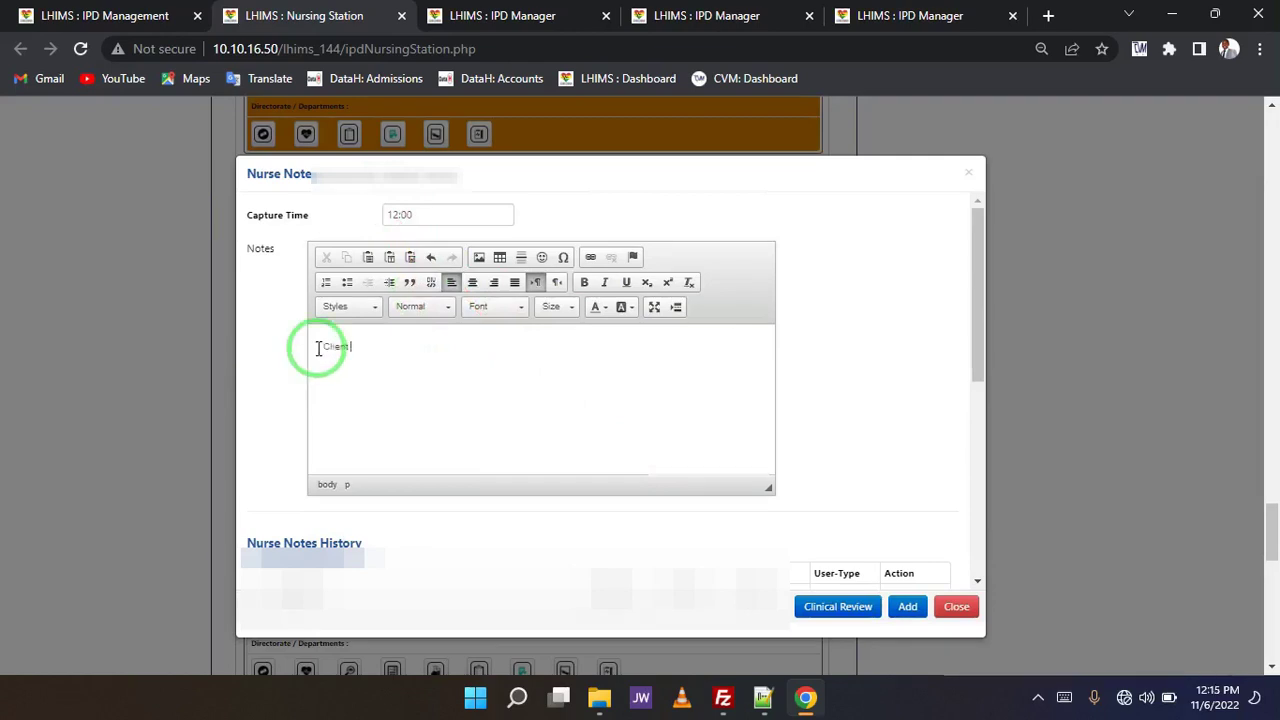
type("di")
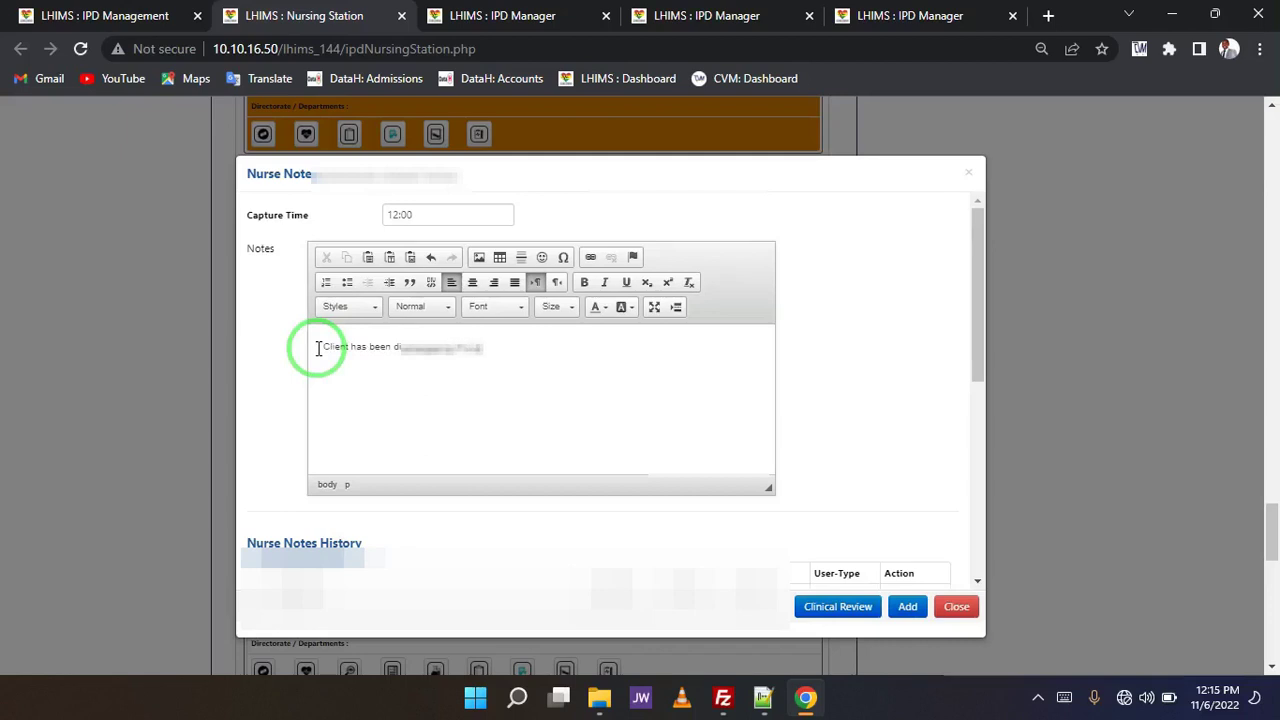
type("ardation in a stable condition. His relatives has been educate")
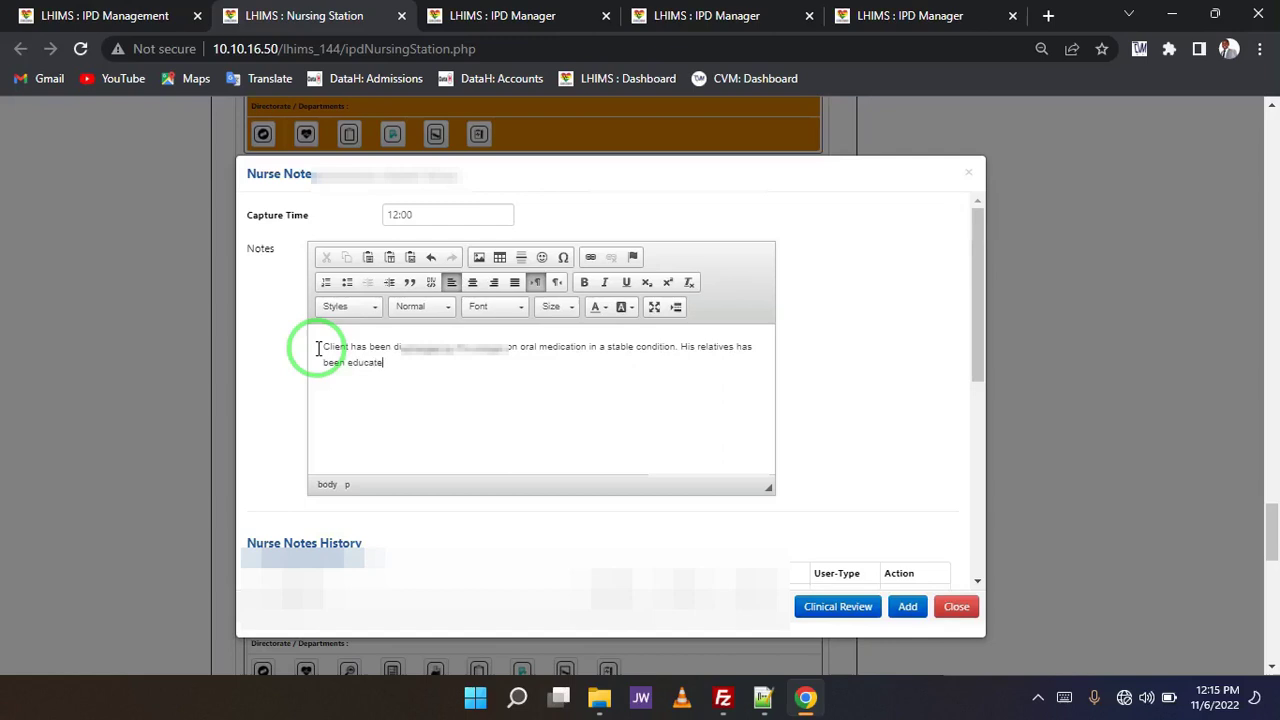
type("d on")
type(" use")
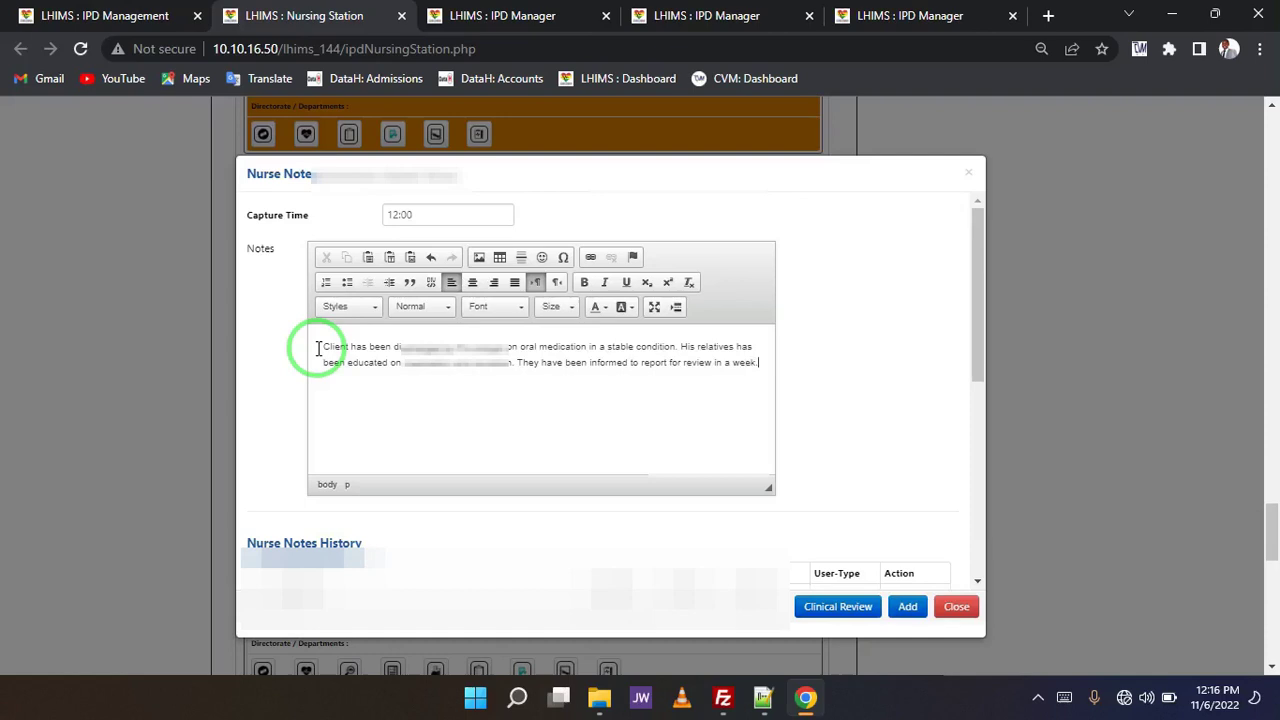
left_click_drag(758, 365, 323, 348)
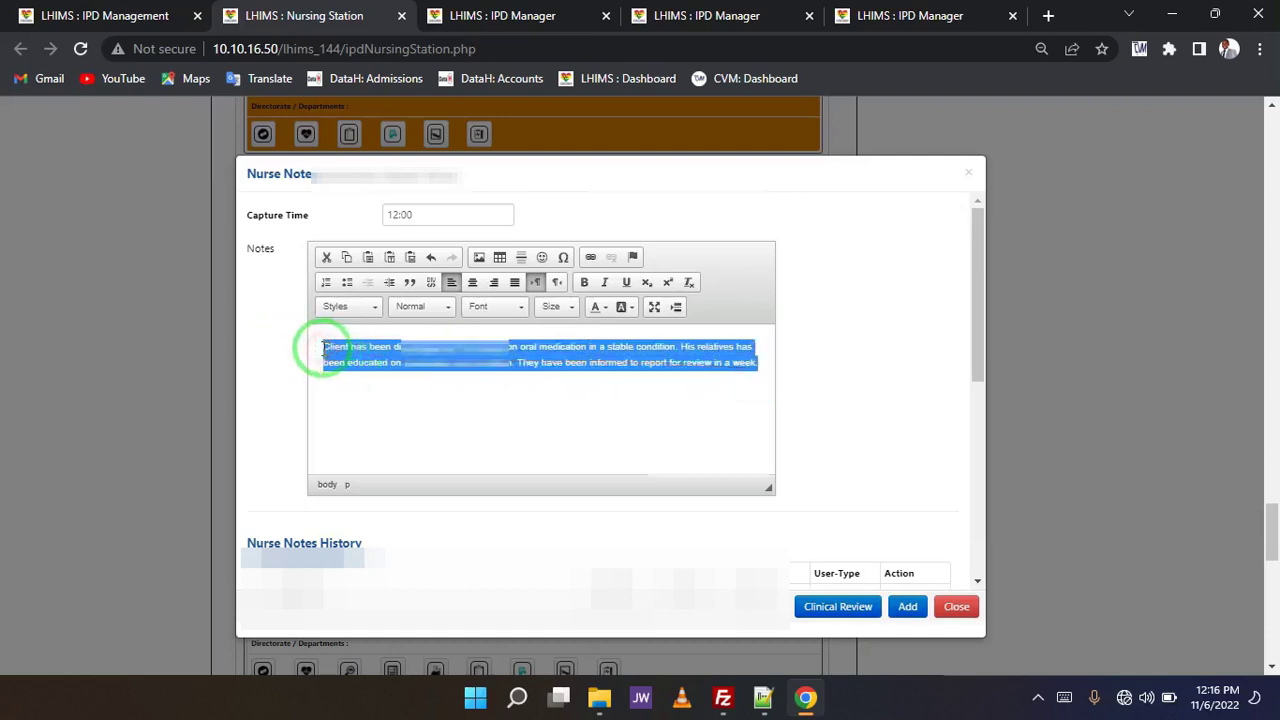
left_click(910, 614)
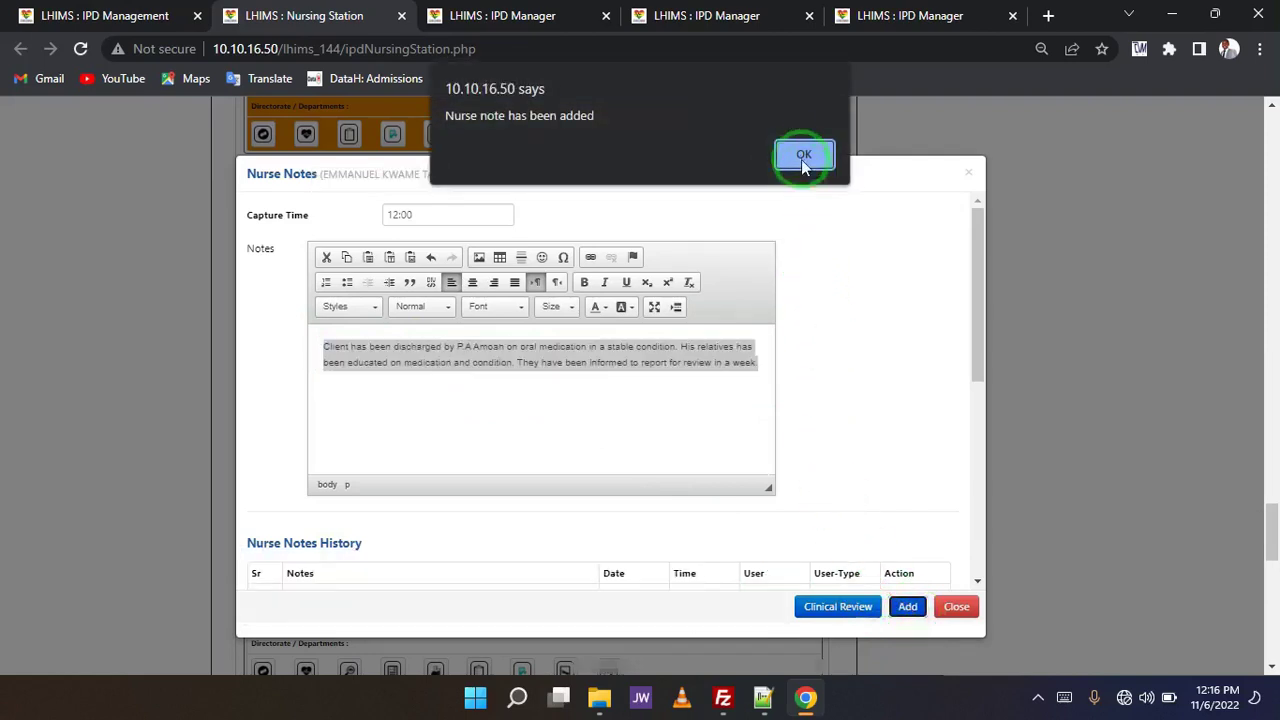
left_click(803, 158)
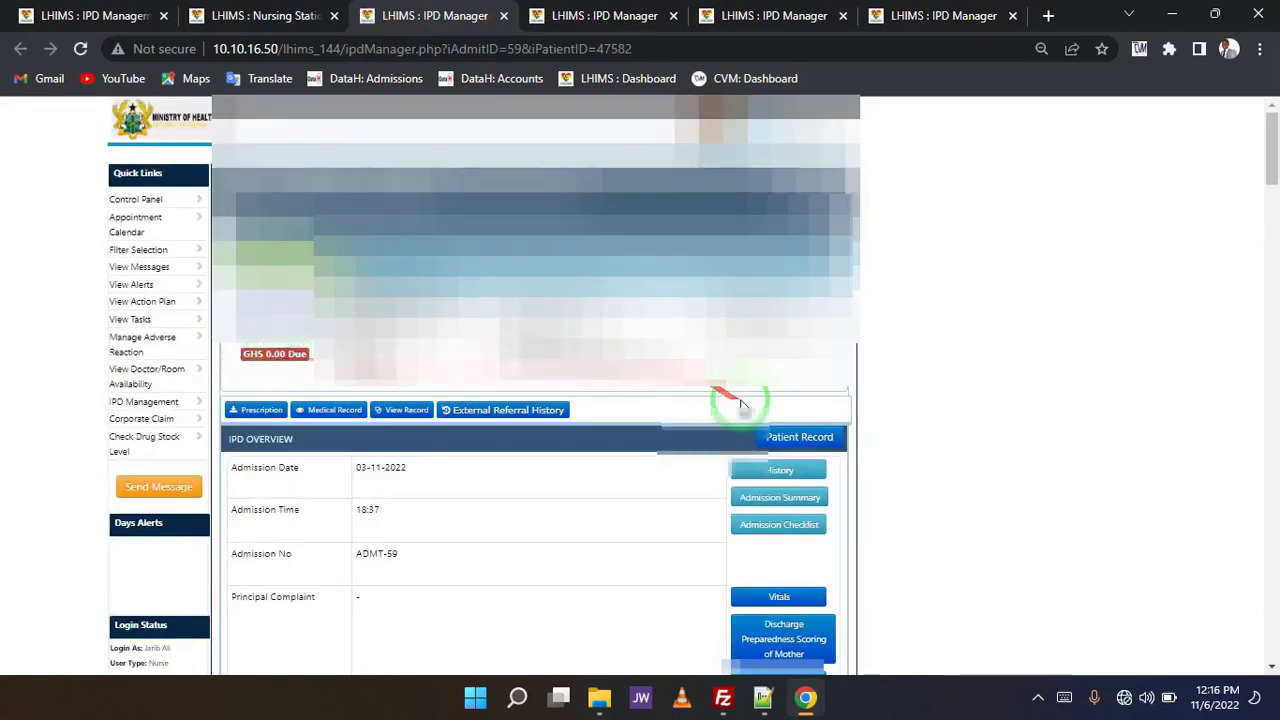
- Scroll through admission ADMT-59's IPD record and adjust the page zoom
scroll(975, 380, "down", 7)
scroll(978, 383, "down", 1)
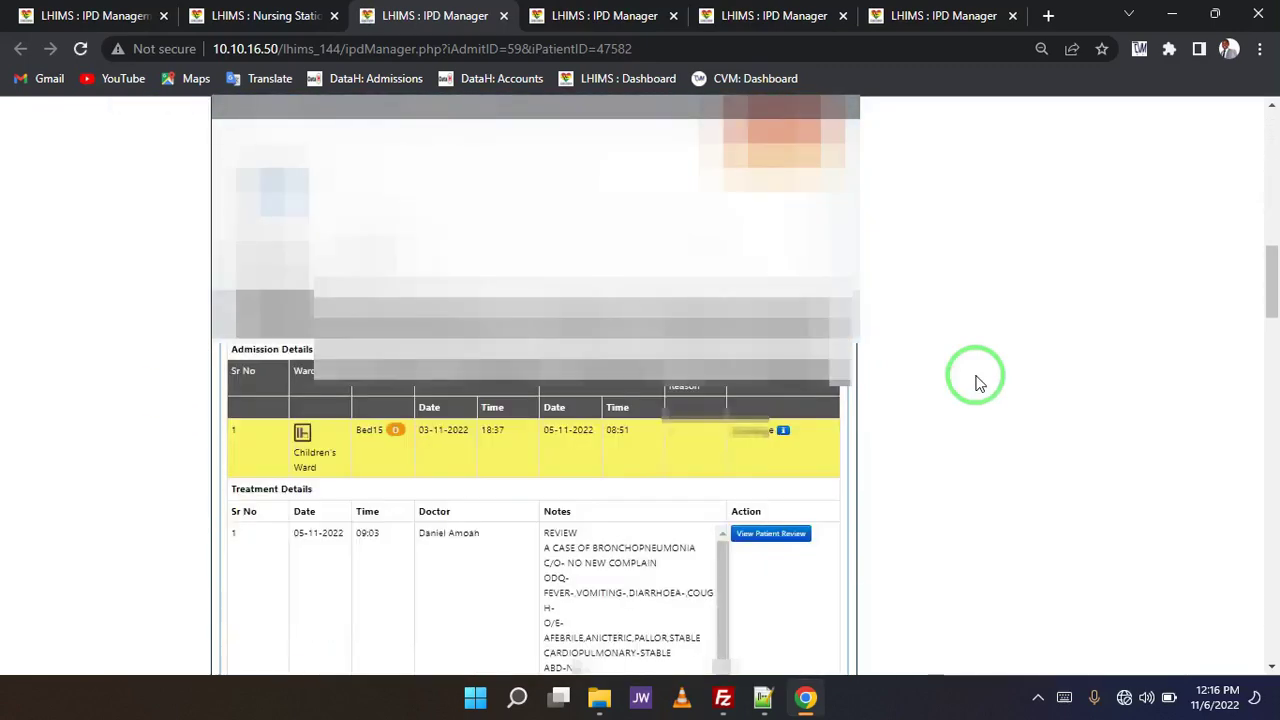
scroll(975, 380, "up", 4)
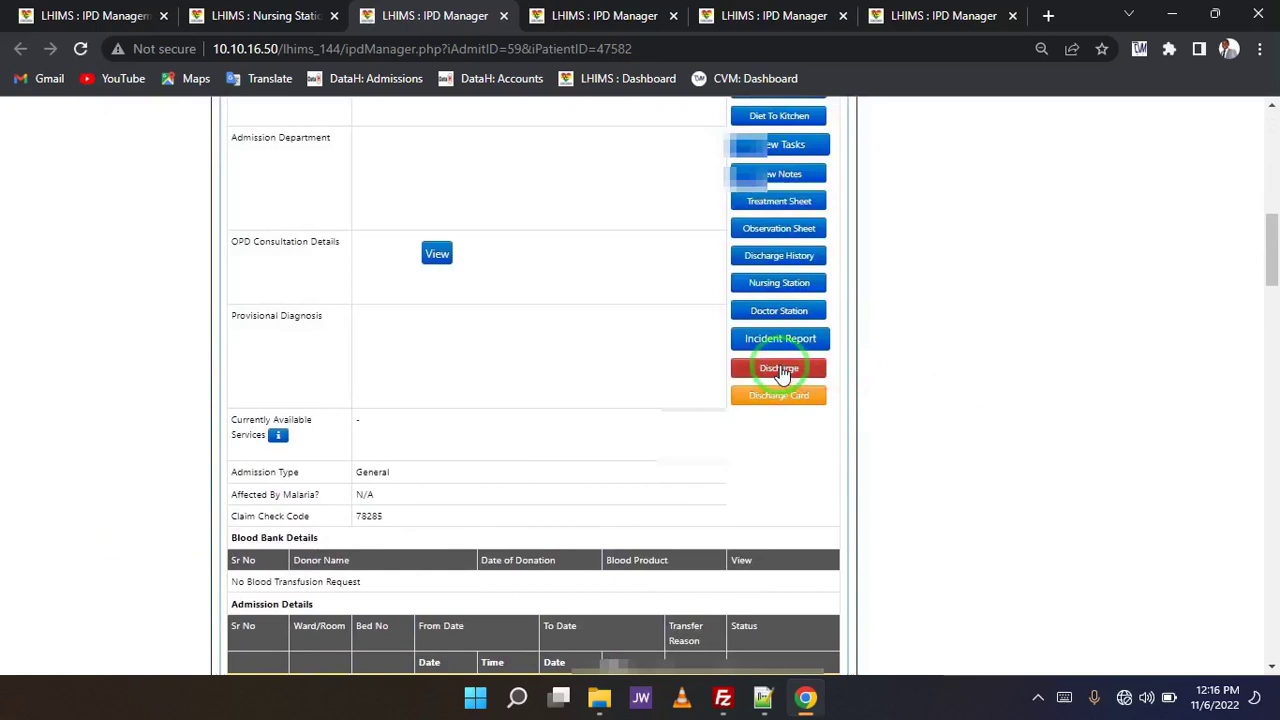
key("ctrl+plus")
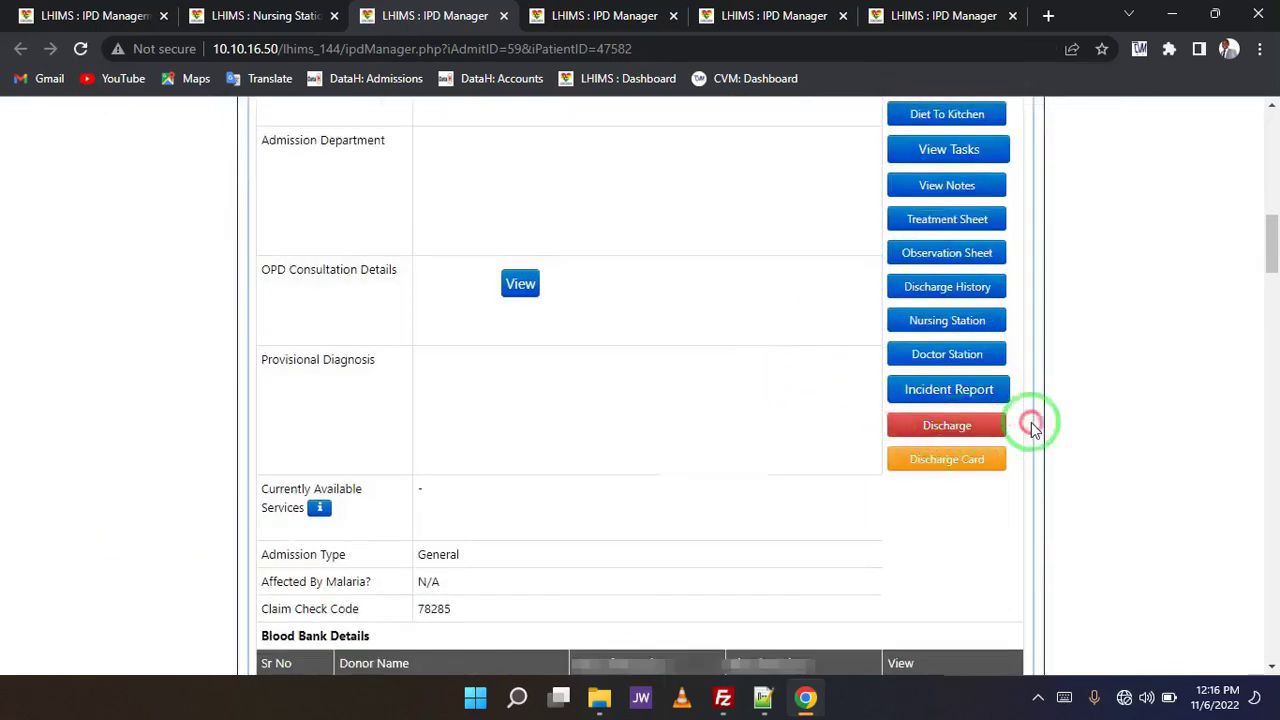
- Reopen the Discharge form with outcome Improved, Fees Paid ticked and the suggested receipt number
left_click(966, 428)
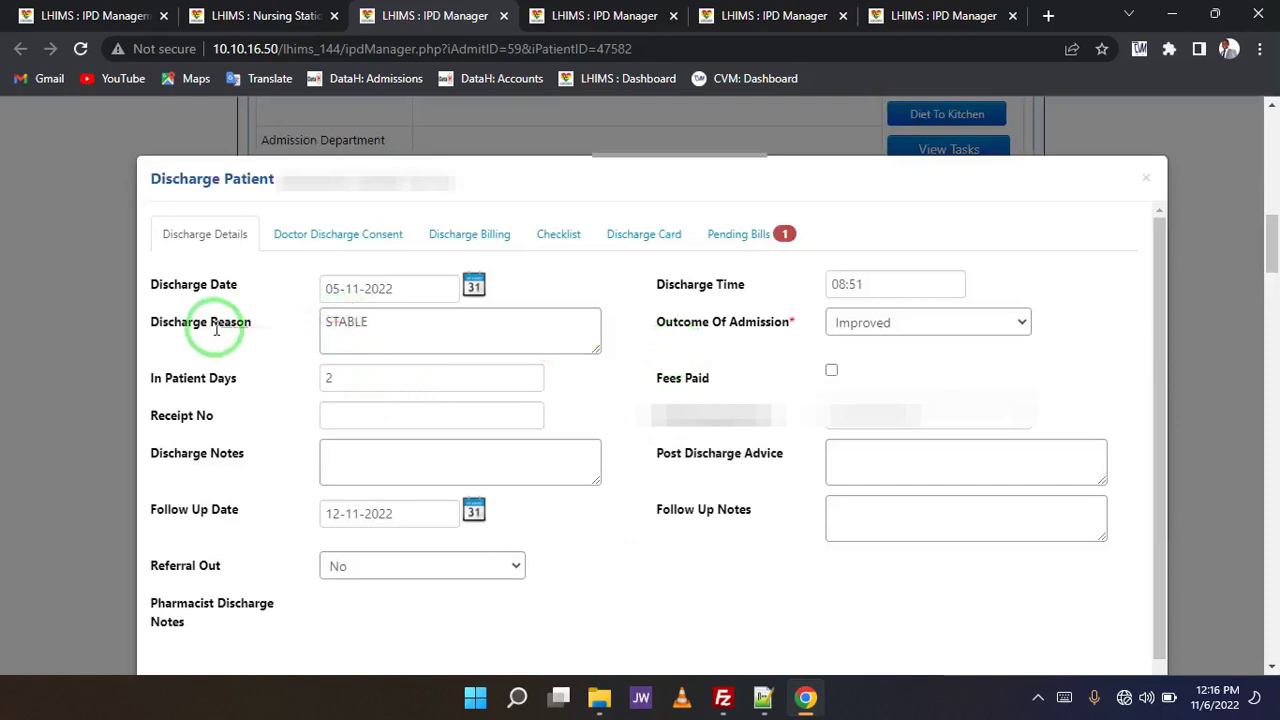
left_click(895, 330)
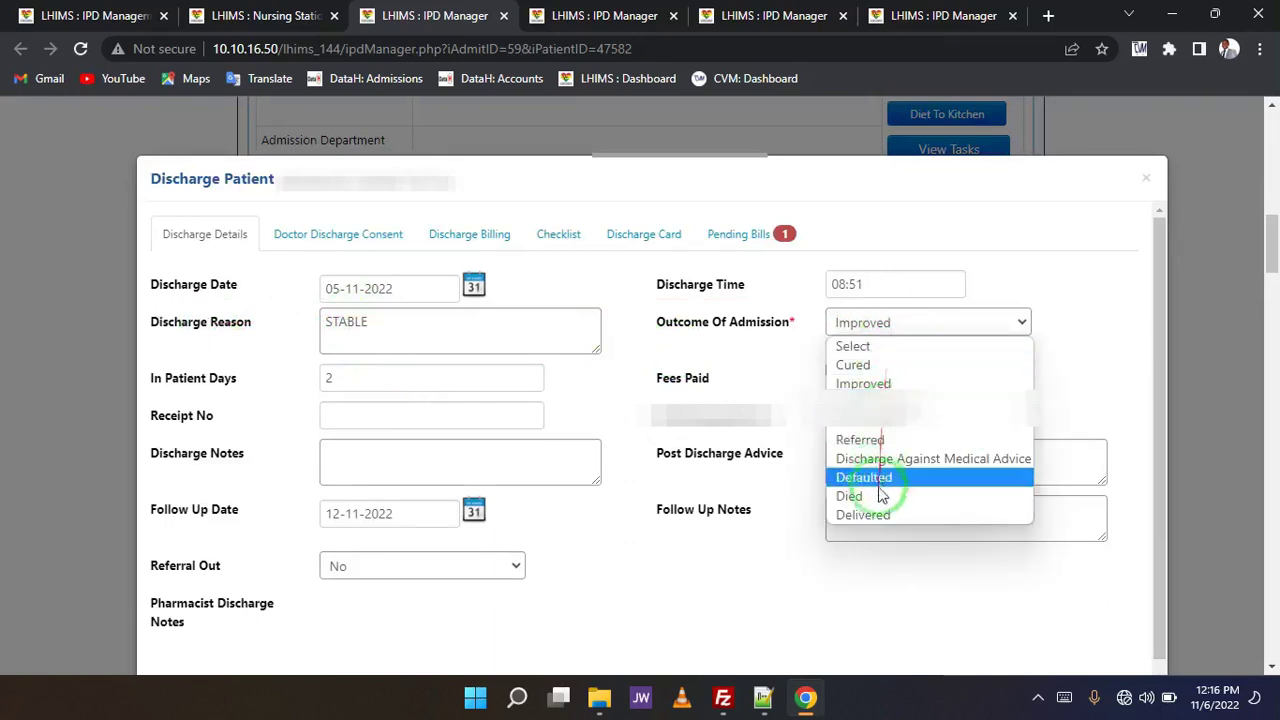
left_click(872, 385)
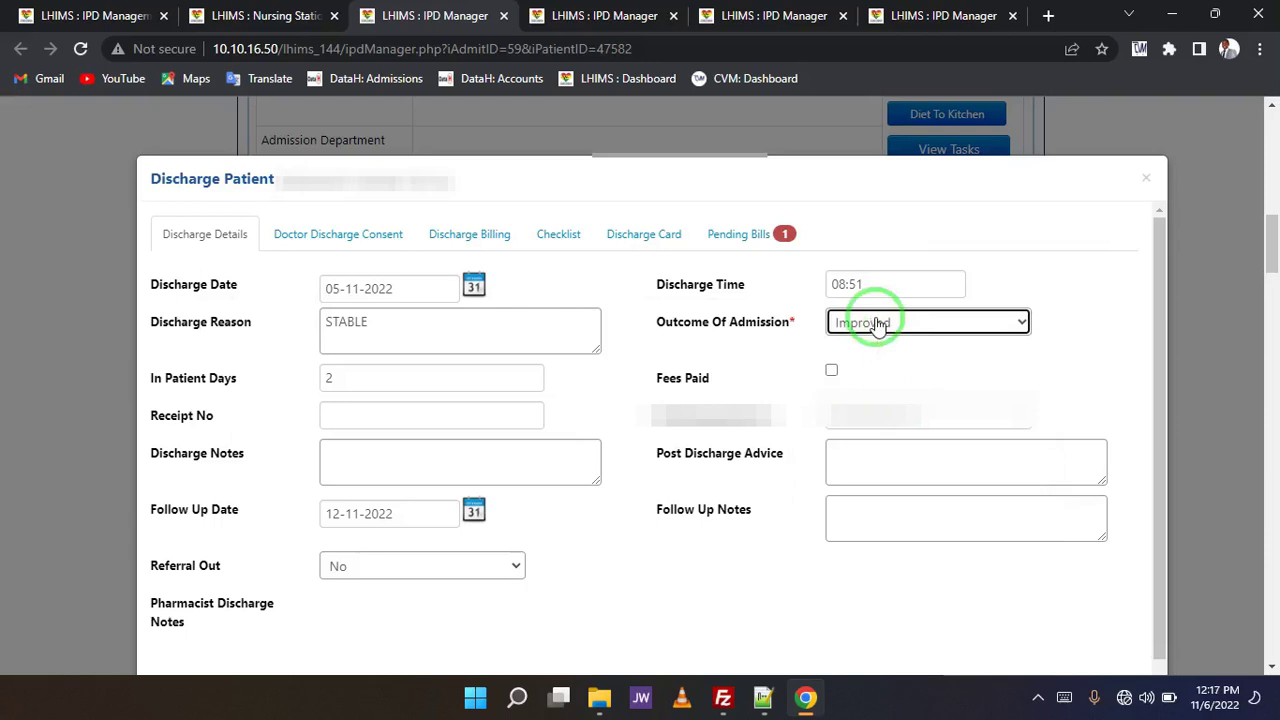
left_click(771, 280)
left_click(832, 374)
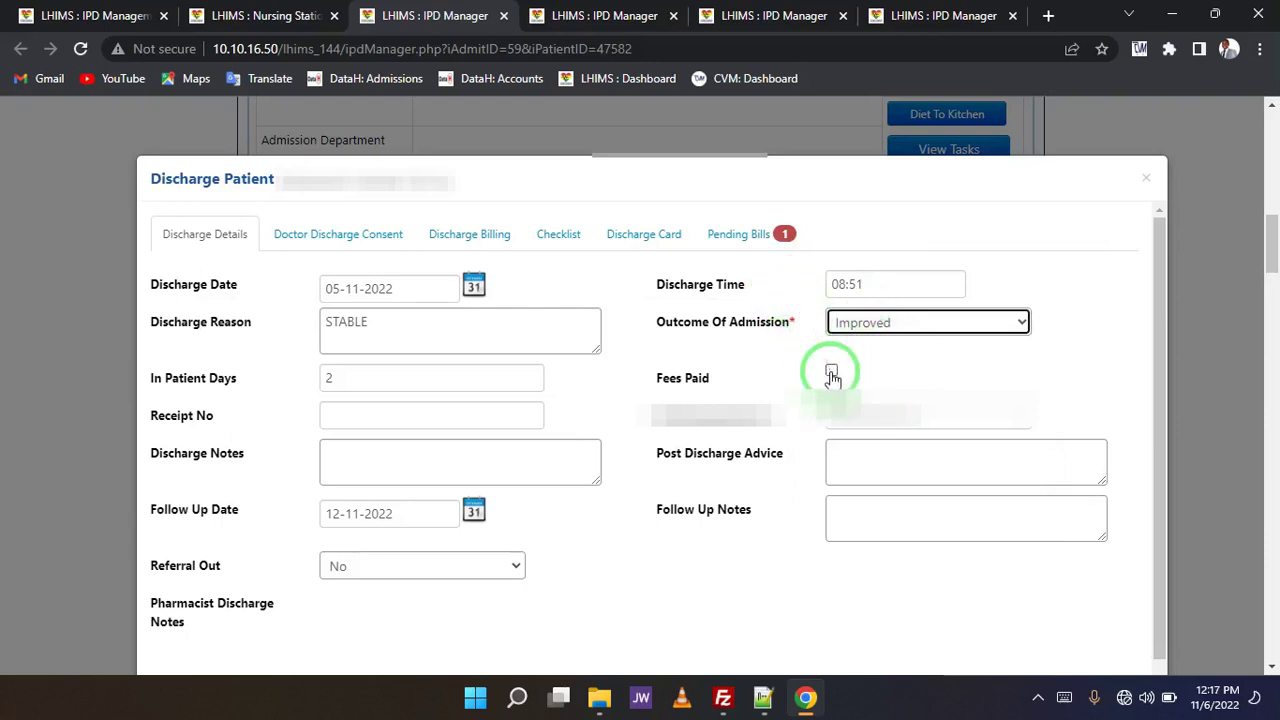
left_click(831, 374)
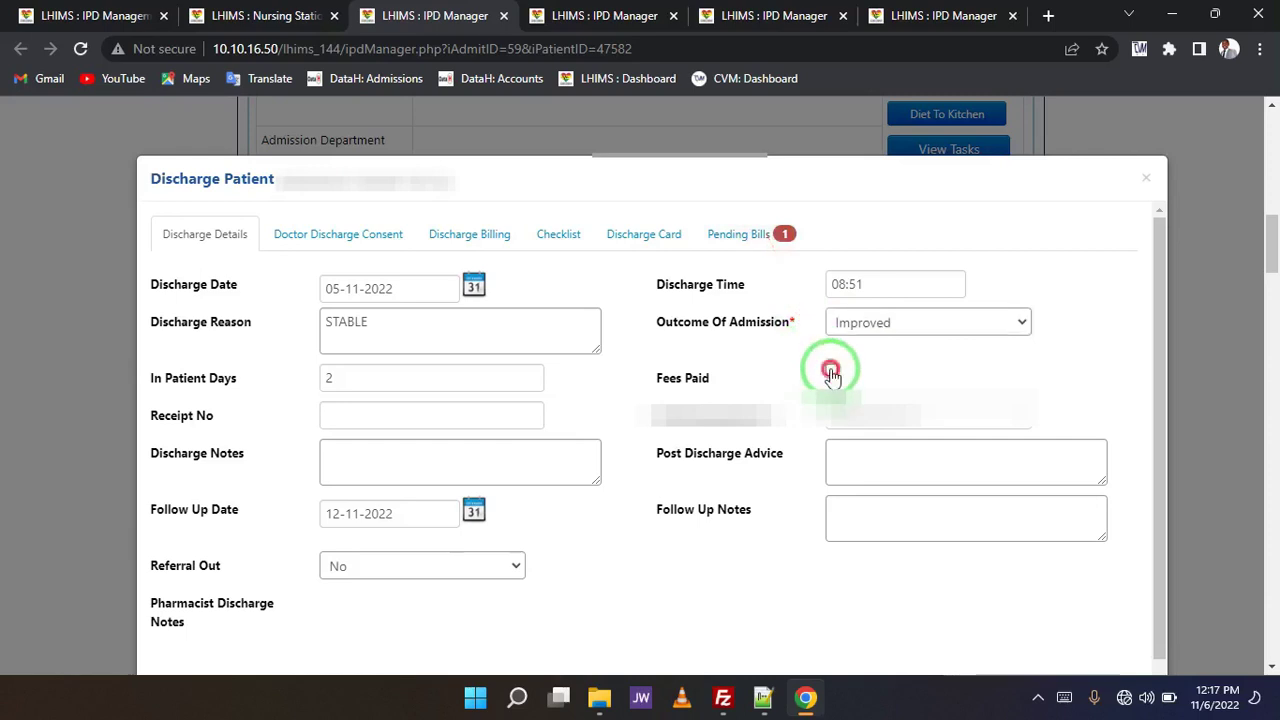
left_click(383, 421)
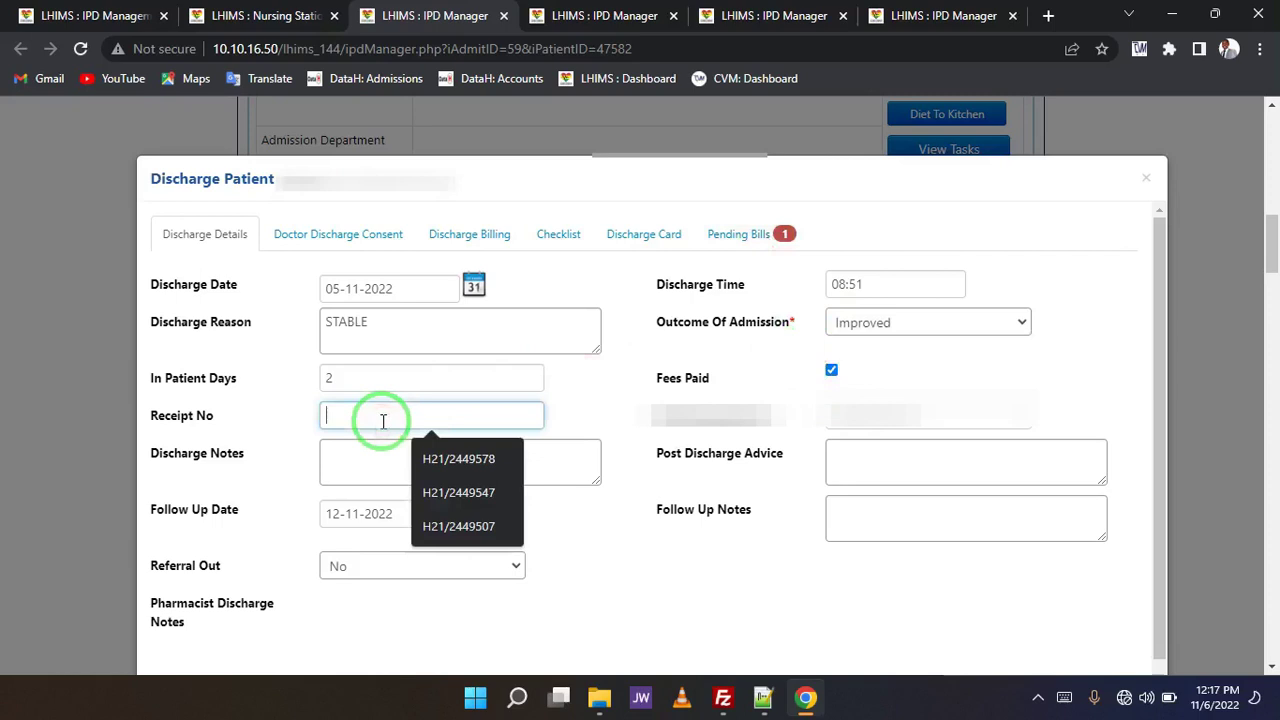
left_click(440, 440)
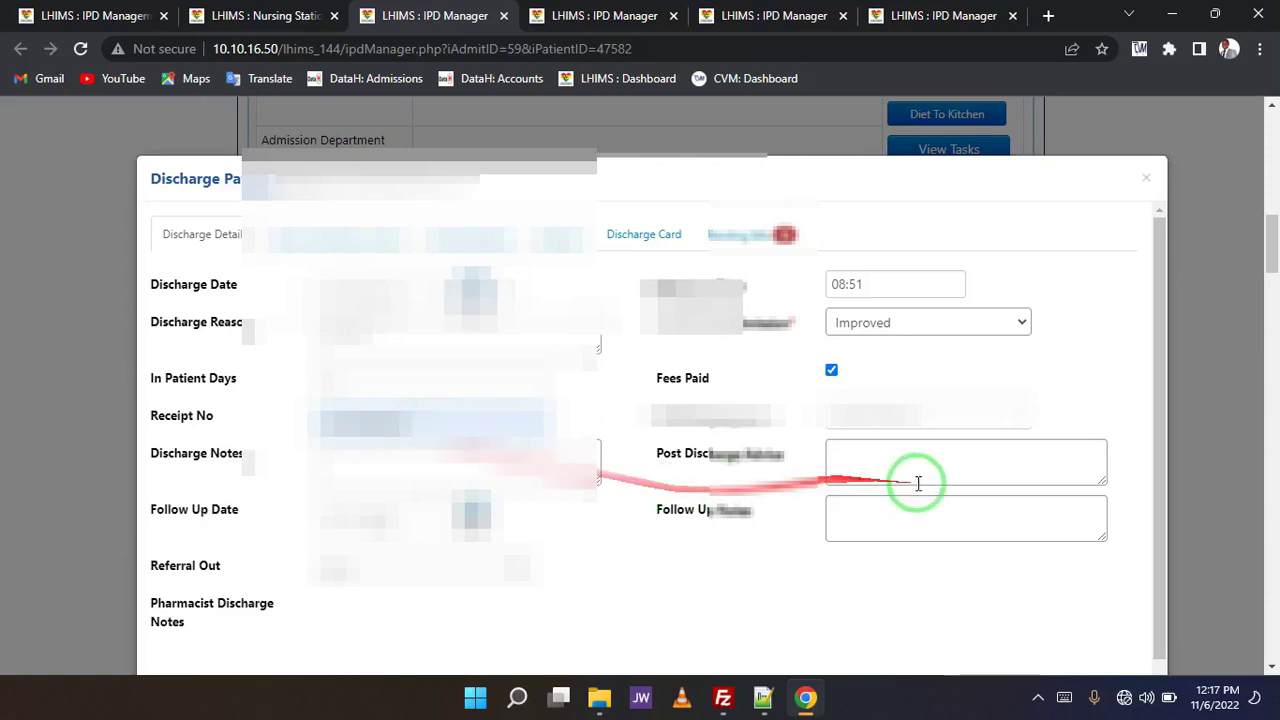
- Paste the prepared discharge notes and add follow-up note 'To report for review in a week.'
left_click(380, 465)
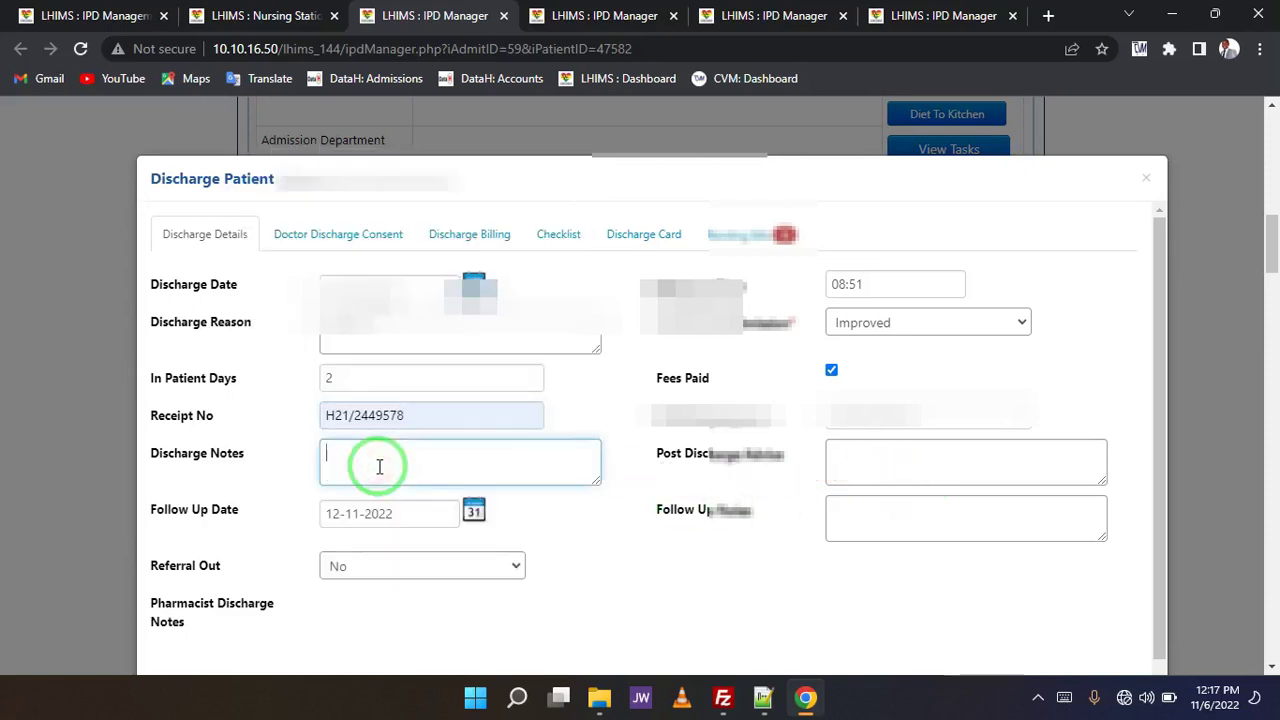
key("ctrl+v")
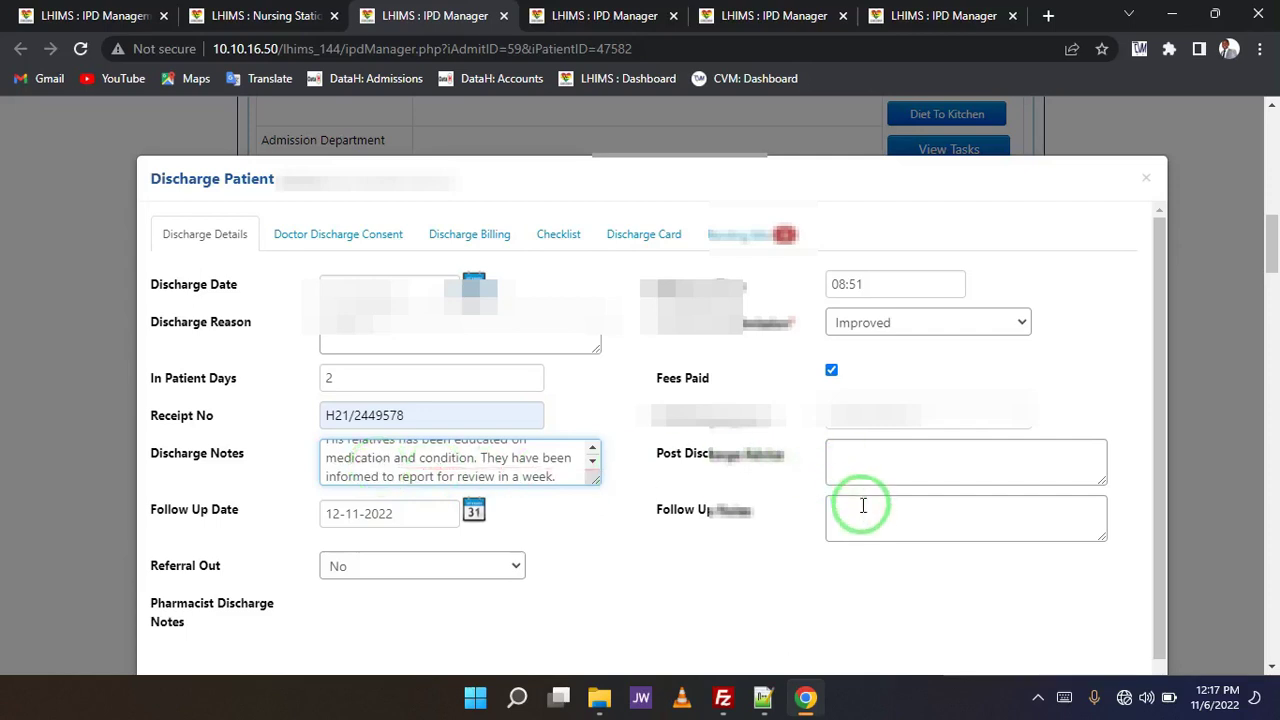
left_click(863, 505)
type("To r")
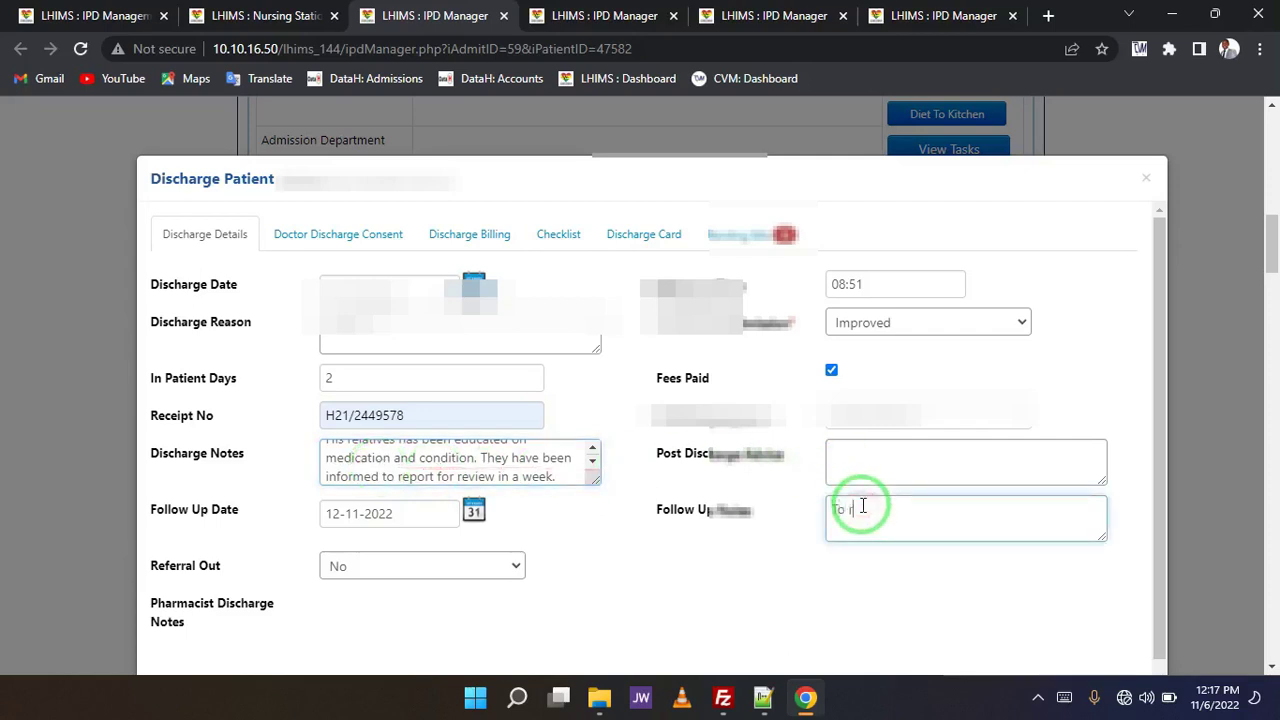
type("eport for ")
type("revie in")
type("in a")
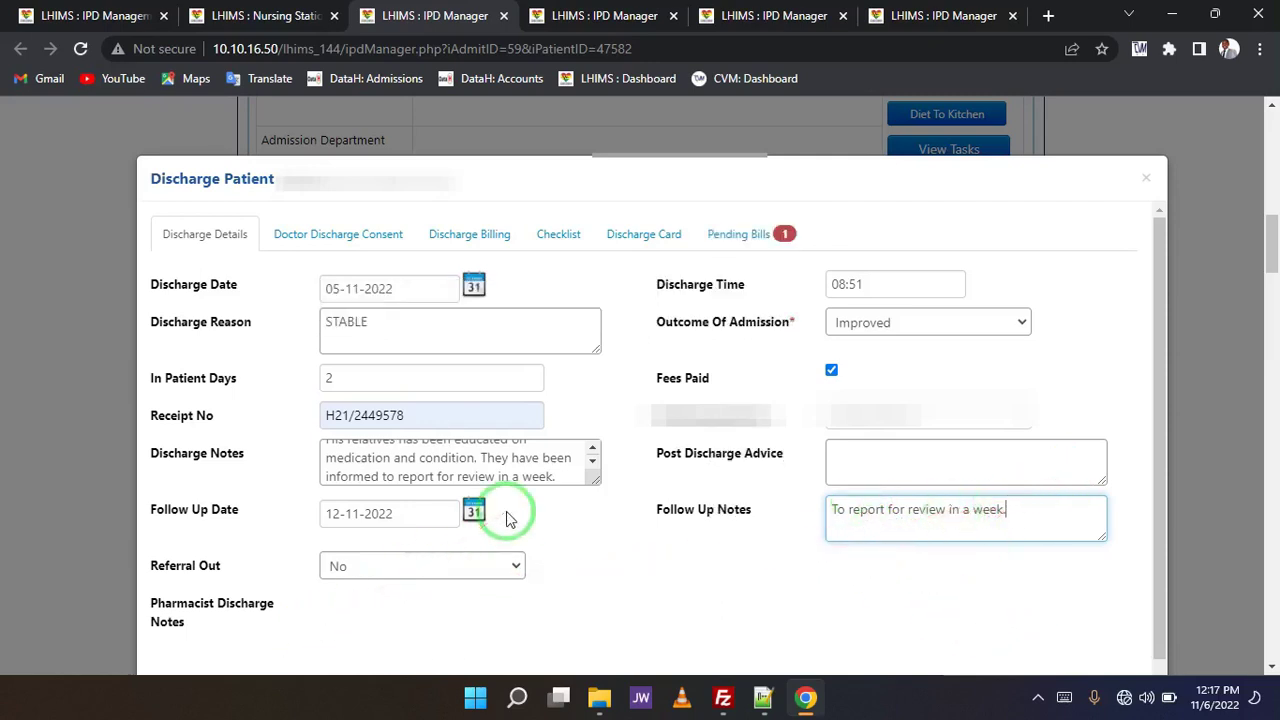
- Browse Doctor Discharge Consent, Discharge Billing, Checklist and Discharge Card, showing diagnosis J18.0
left_click(345, 238)
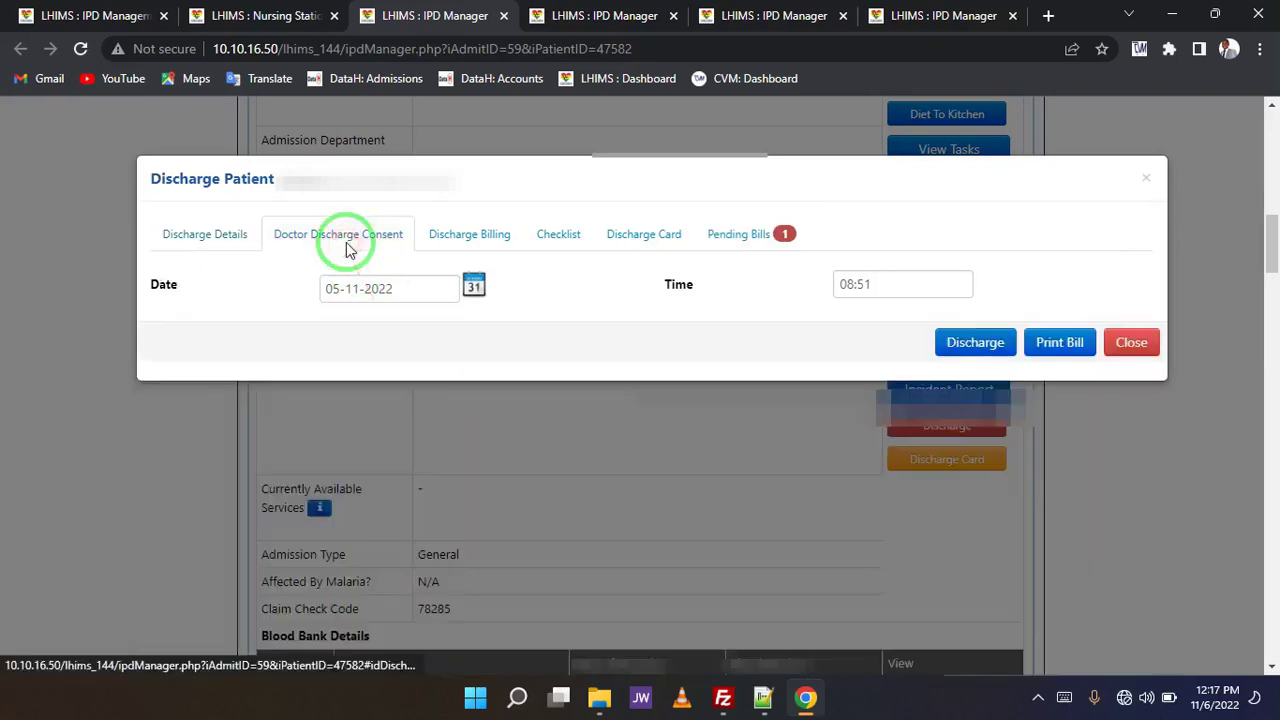
left_click(490, 240)
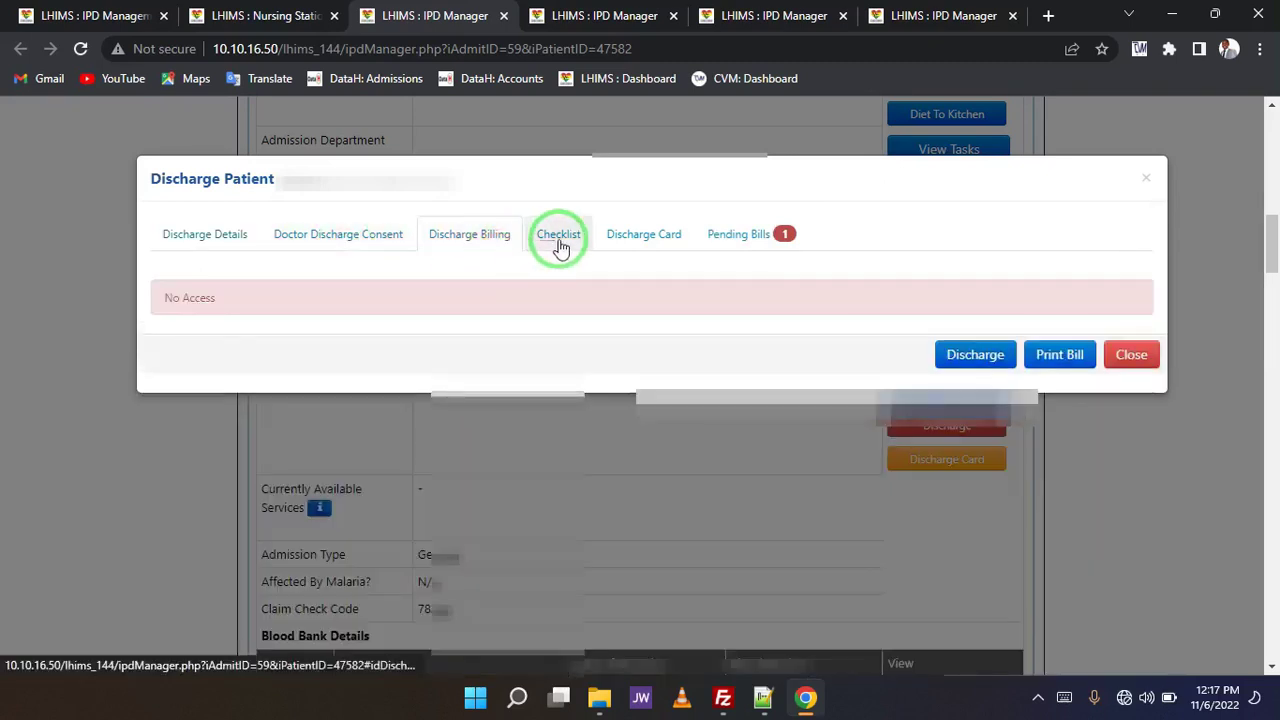
left_click(558, 244)
left_click(633, 244)
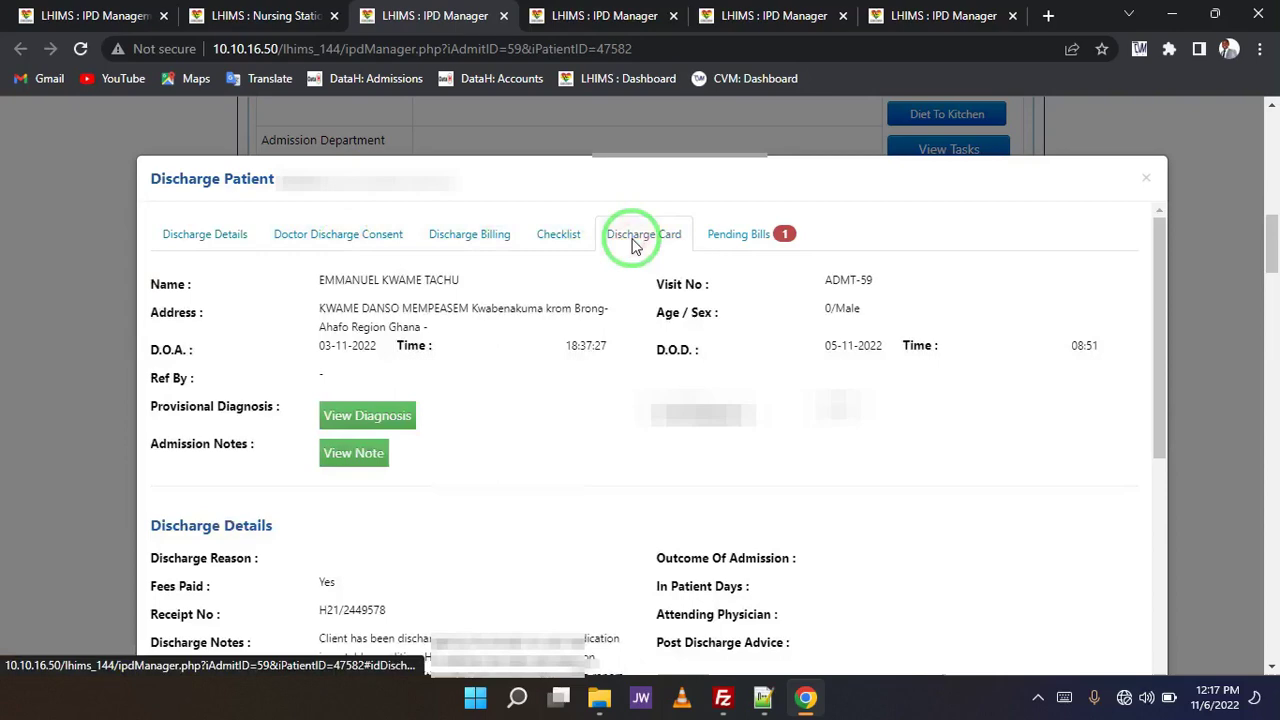
scroll(666, 351, "down", 2)
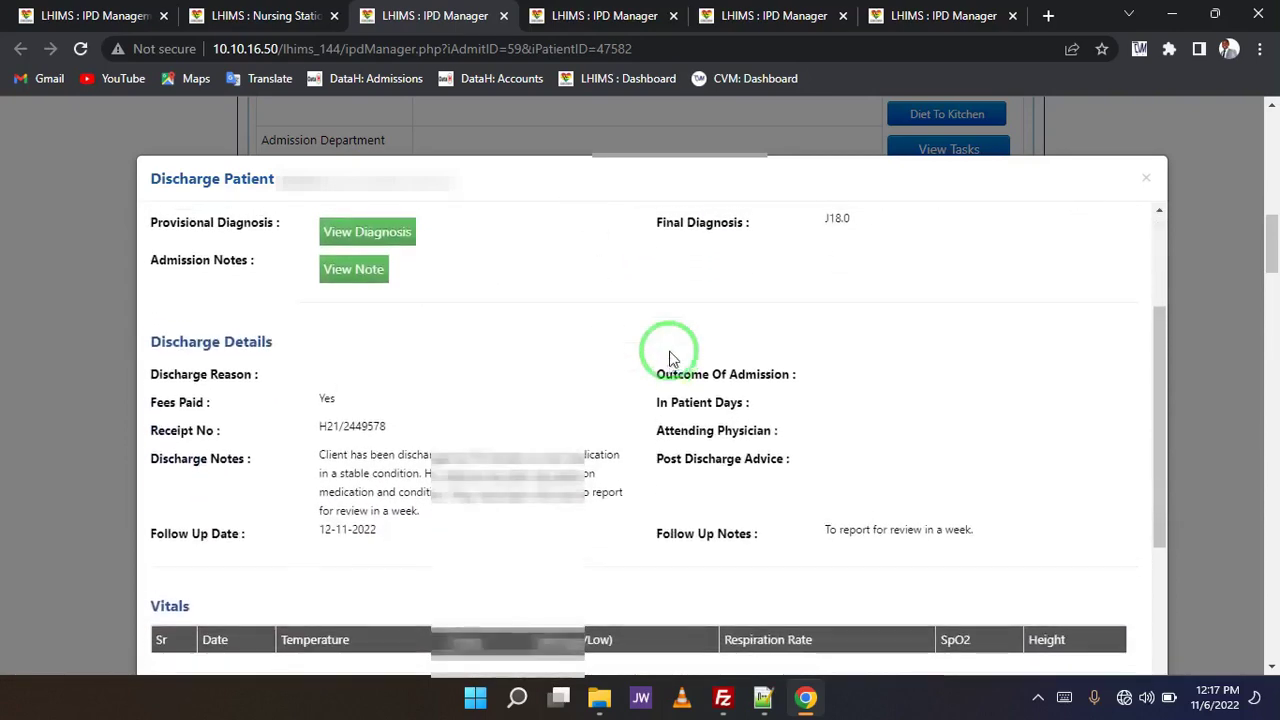
scroll(670, 358, "up", 1)
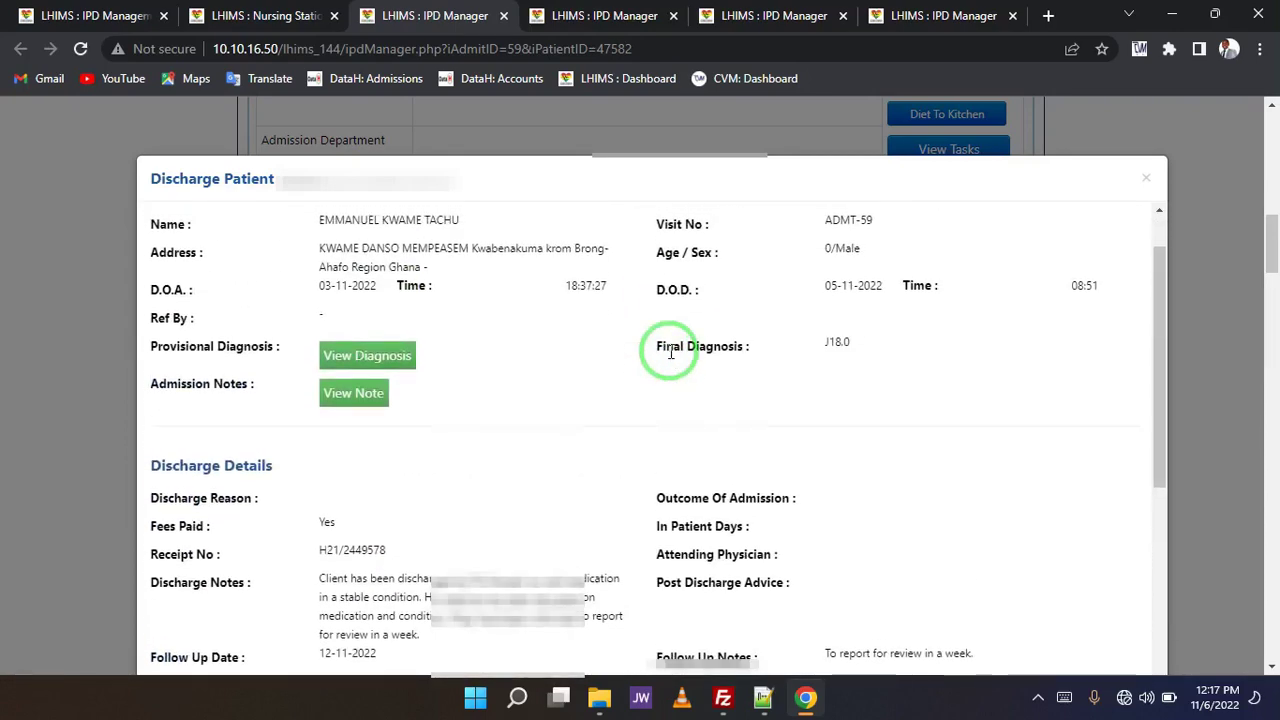
scroll(670, 352, "up", 1)
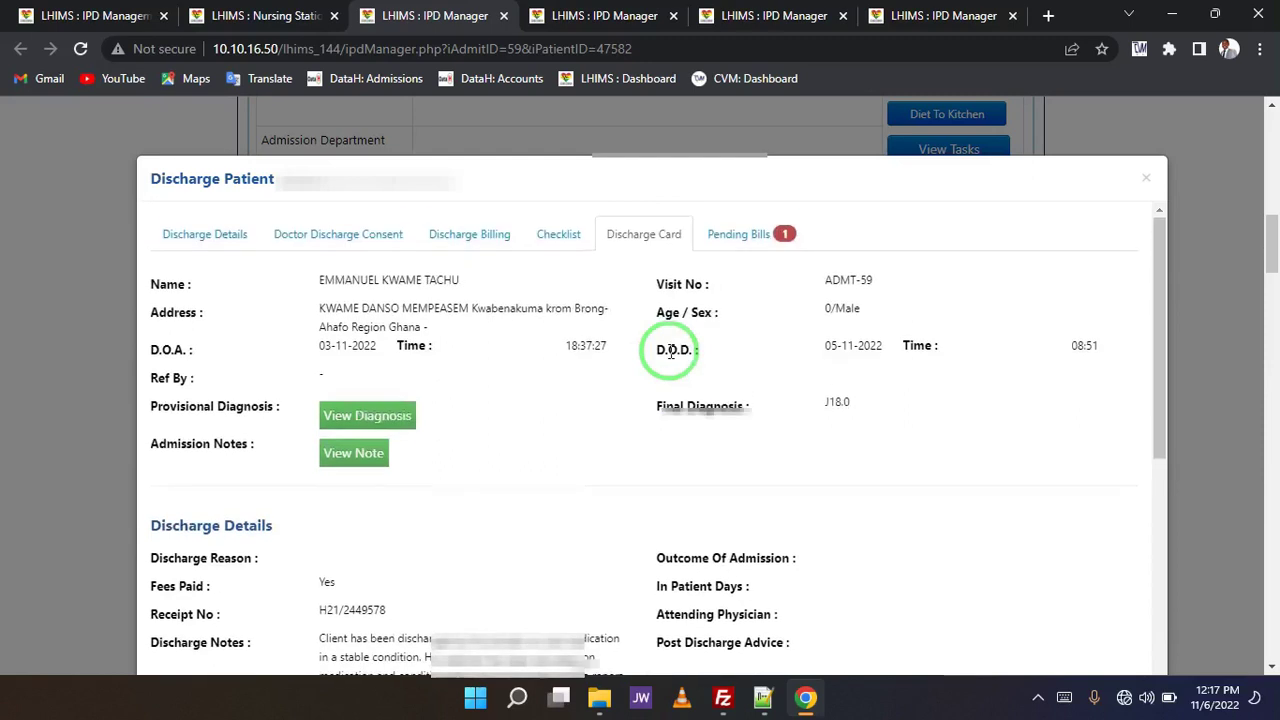
- Confirm pending bills show 0 outstanding, then discharge the patient and acknowledge 'Patient discharged.'
left_click(730, 252)
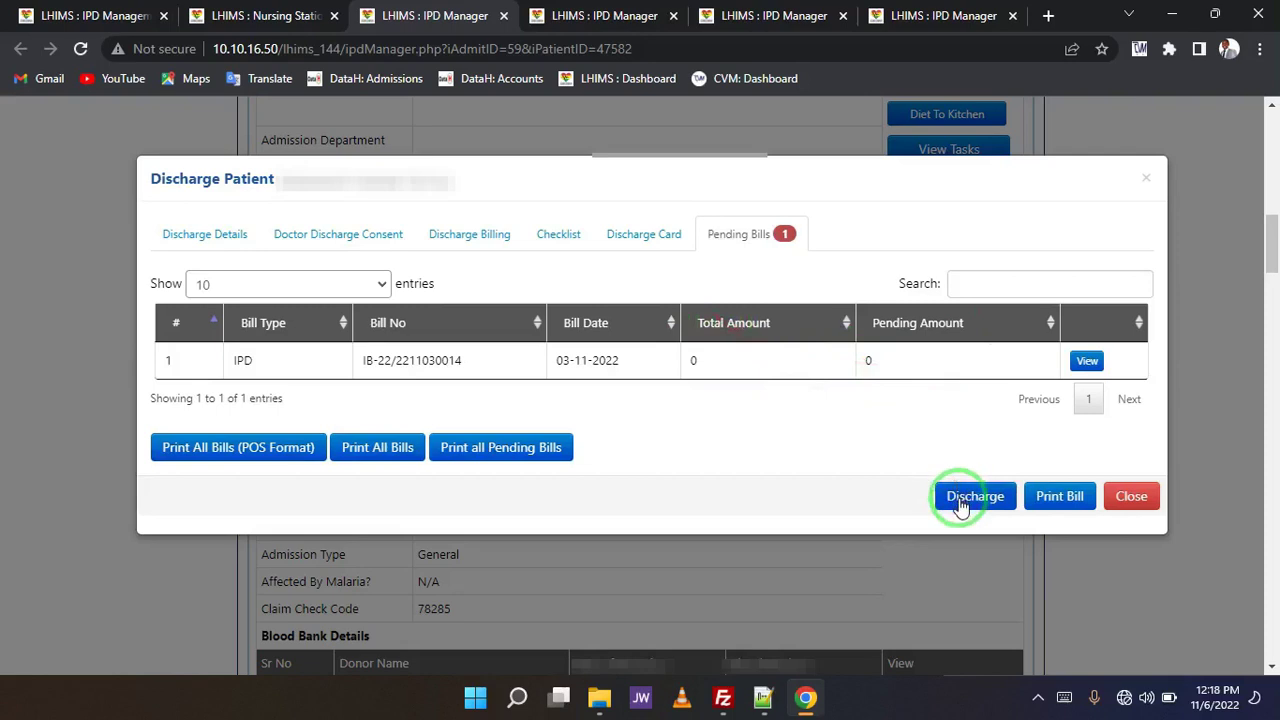
left_click(960, 500)
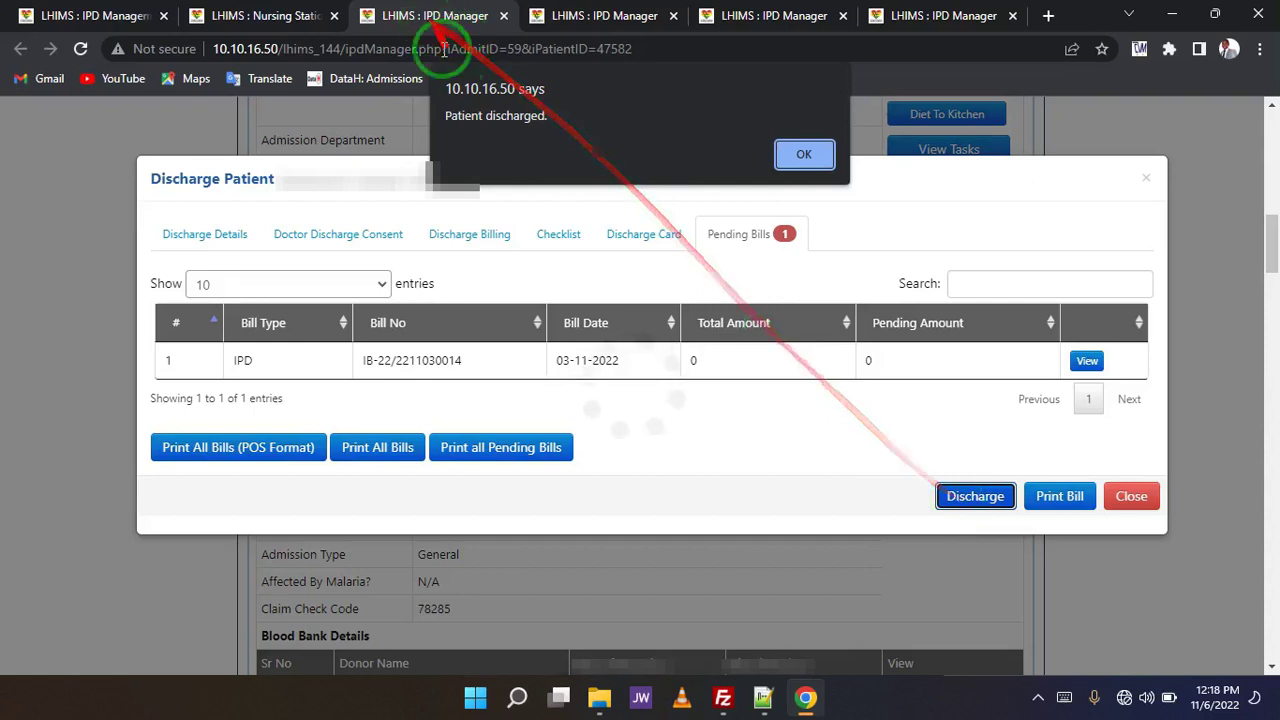
left_click(806, 155)
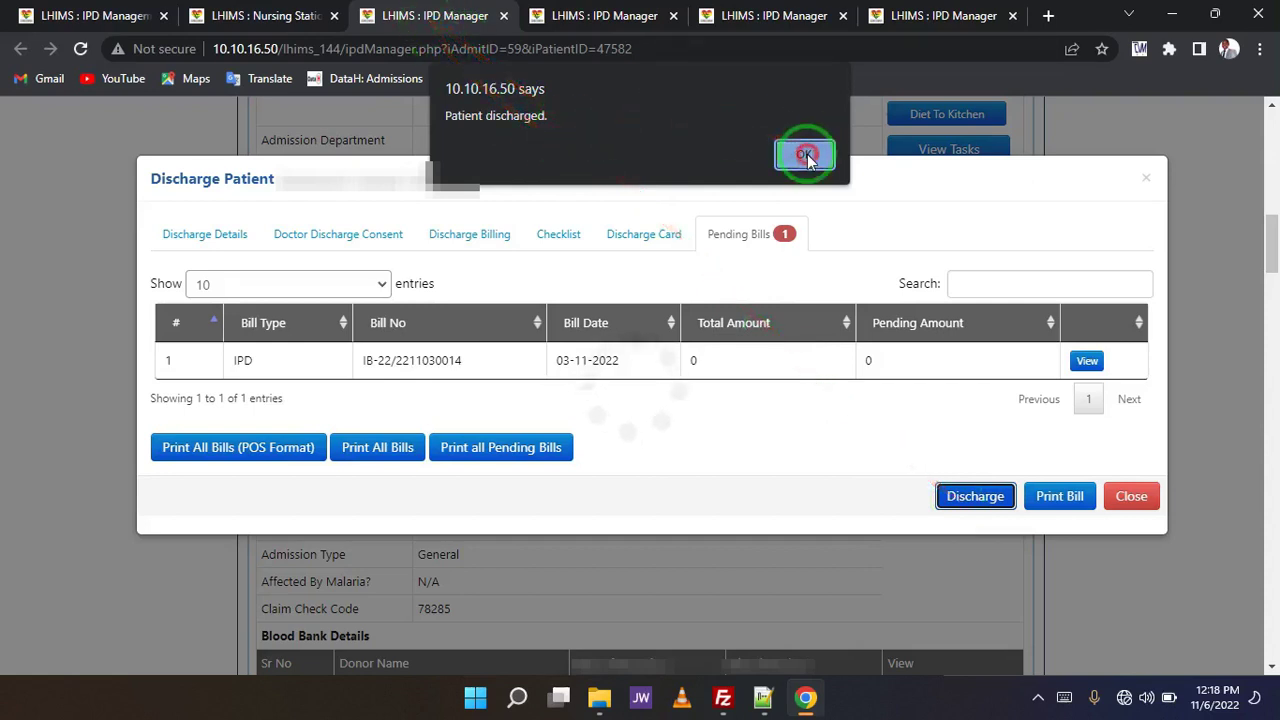